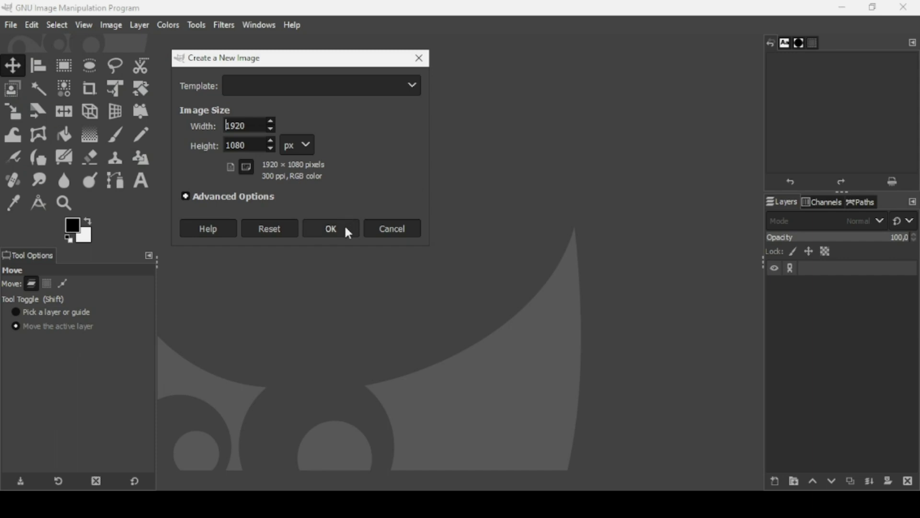
Create a 1920 × 1080 px image and add the text "CHROME" in Montserrat Heavy at 350 px
click(345, 227)
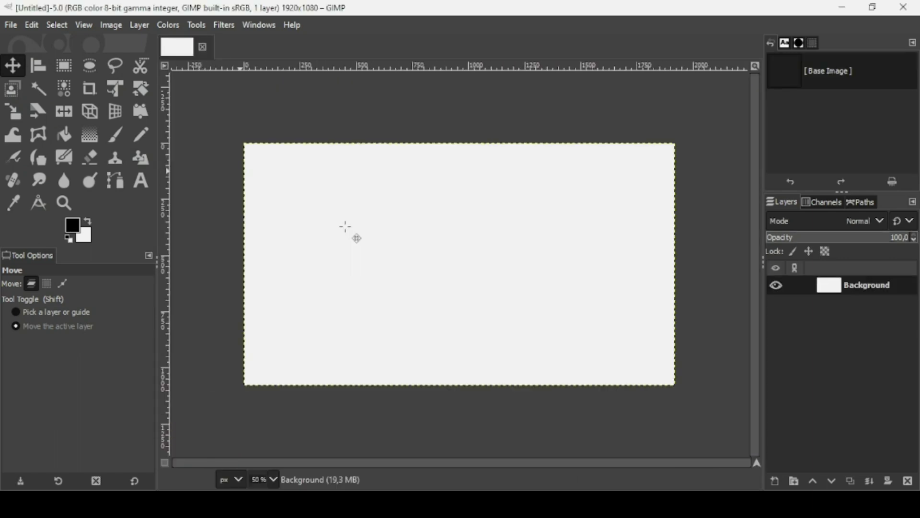
click(142, 181)
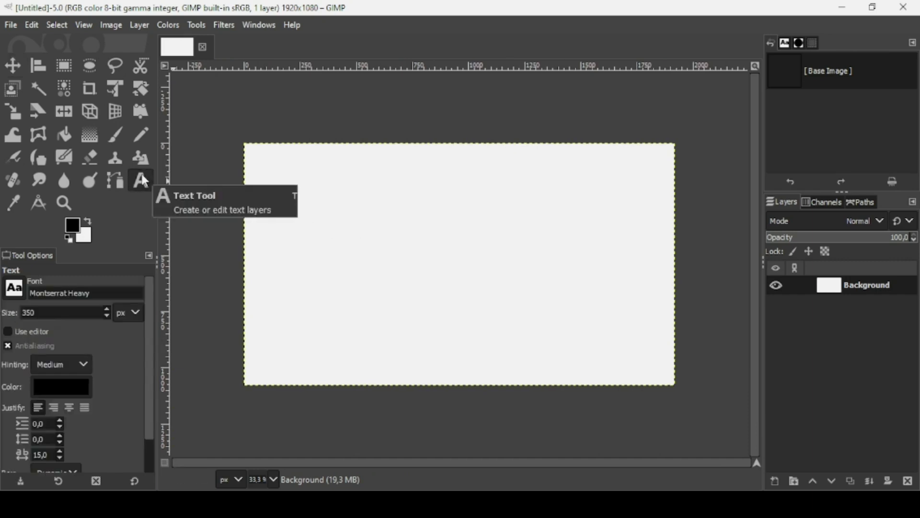
click(340, 238)
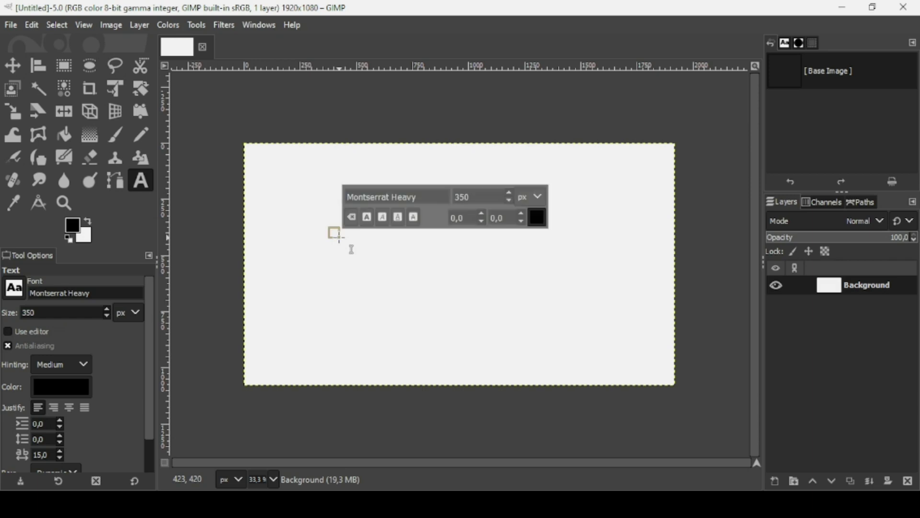
text(CHR)
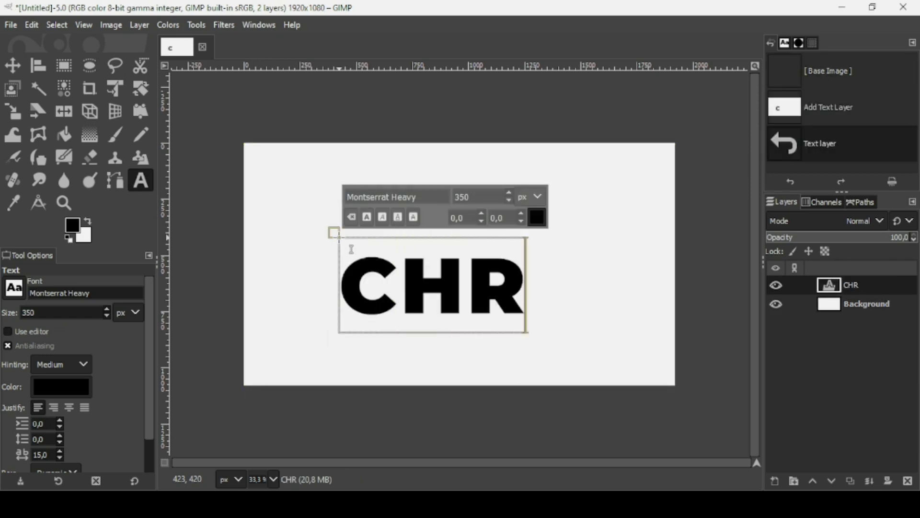
text(OME)
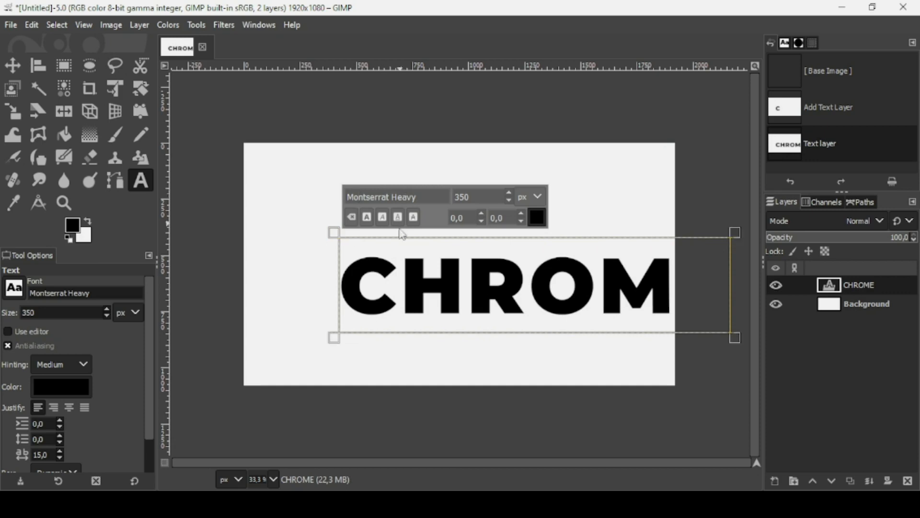
mouse_move(148, 321)
mouse_down()
mouse_move(147, 380)
mouse_move(148, 322)
mouse_up()
Align the CHROME text to the horizontal center and vertical middle of the image
click(41, 72)
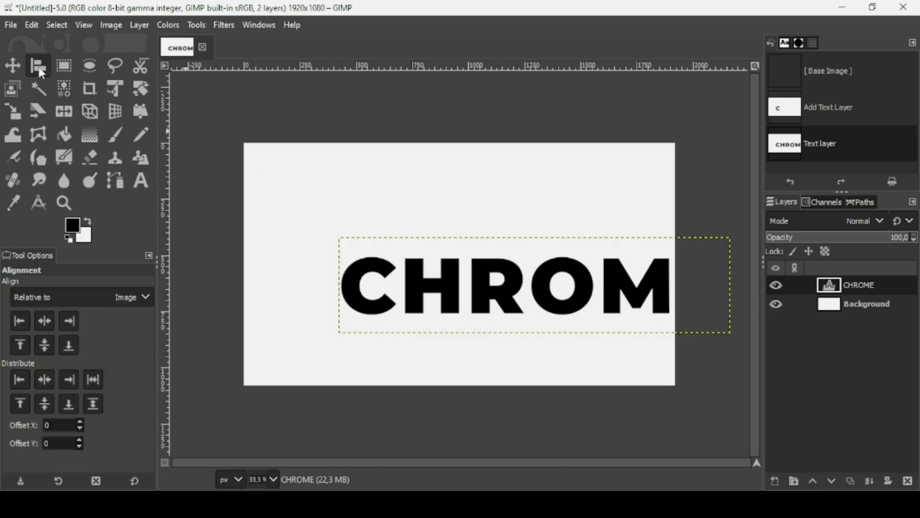
click(482, 271)
click(45, 321)
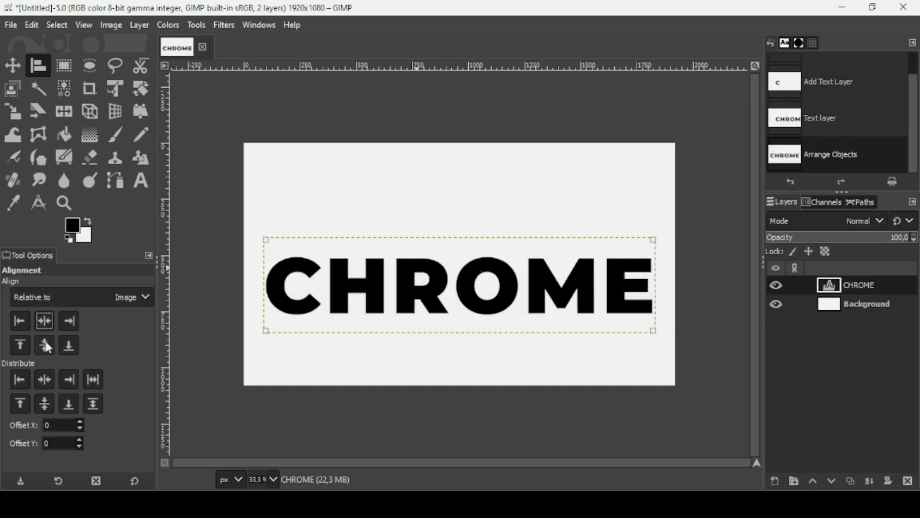
click(46, 344)
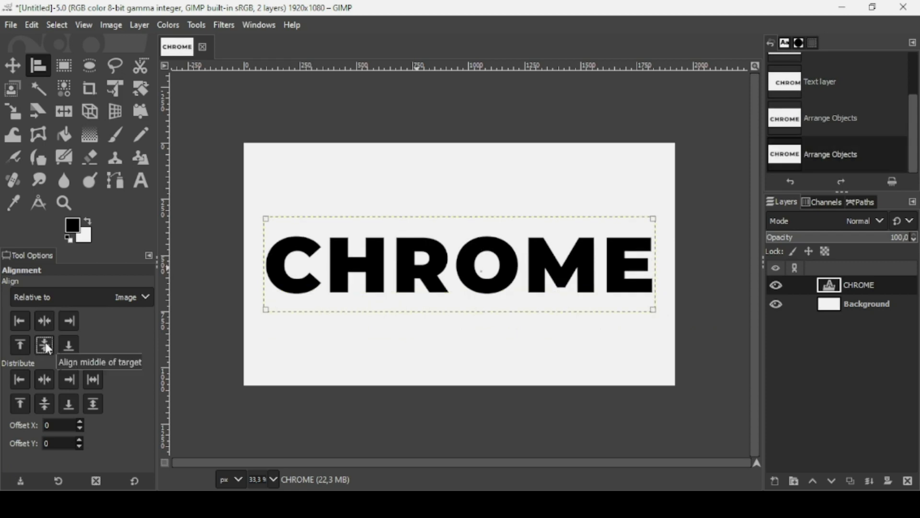
Expand the CHROME text layer to the image size
right_click(831, 289)
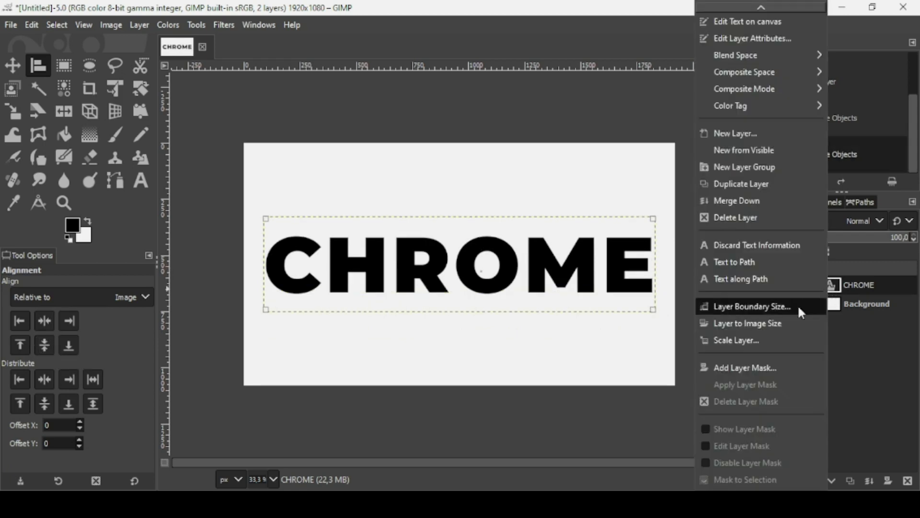
click(778, 324)
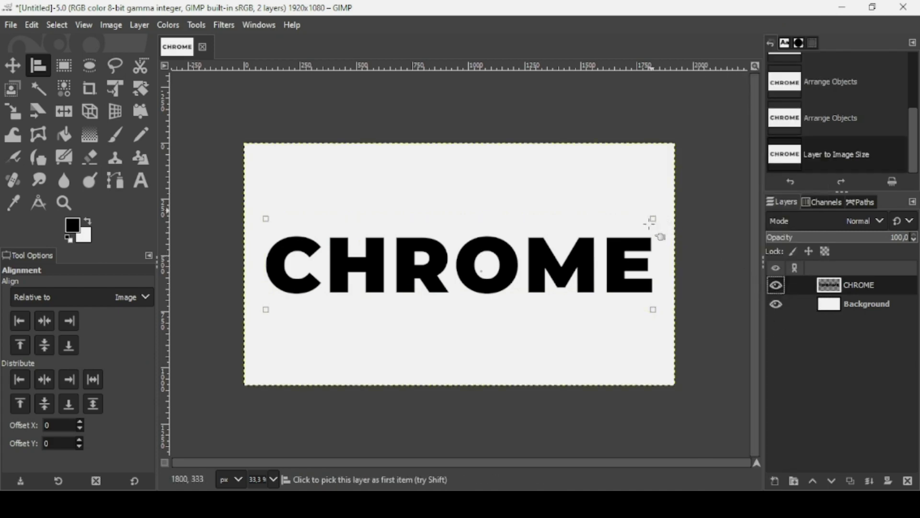
click(15, 73)
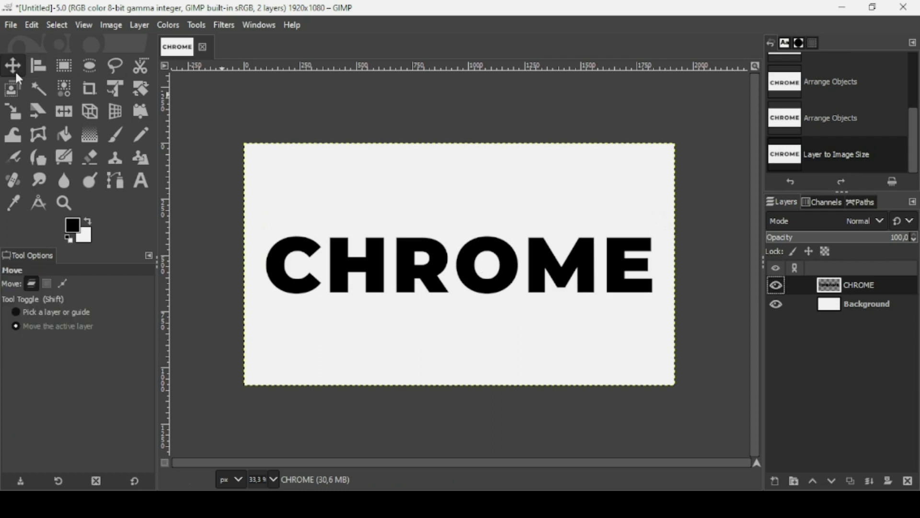
Set the foreground color to dark blue 0f2c5f and fill the Background layer with it
click(835, 307)
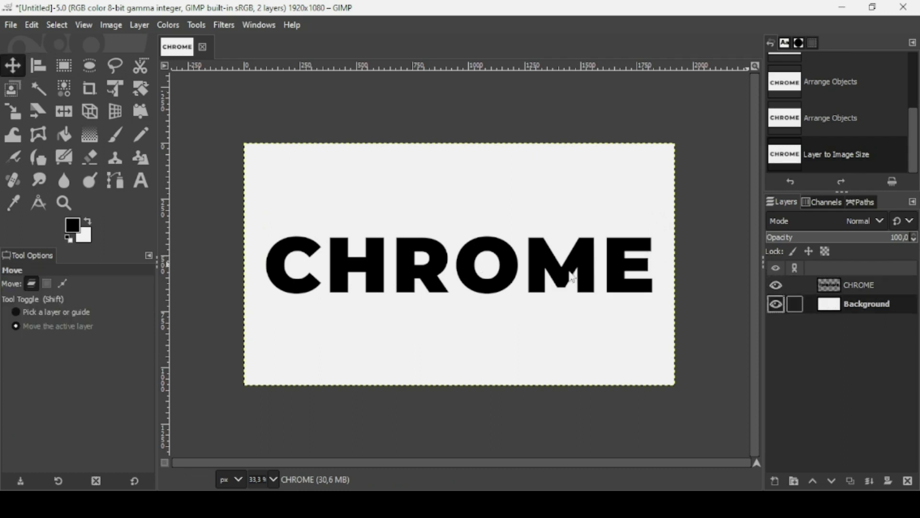
click(72, 225)
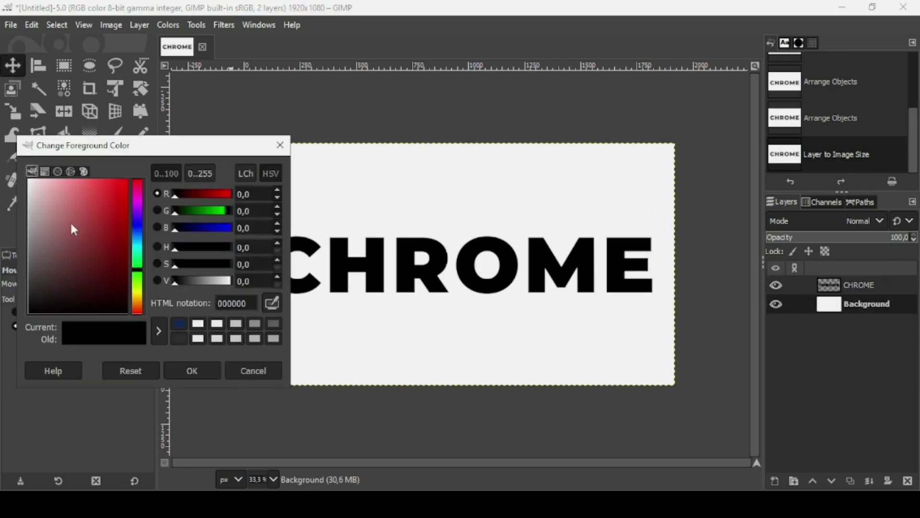
click(179, 323)
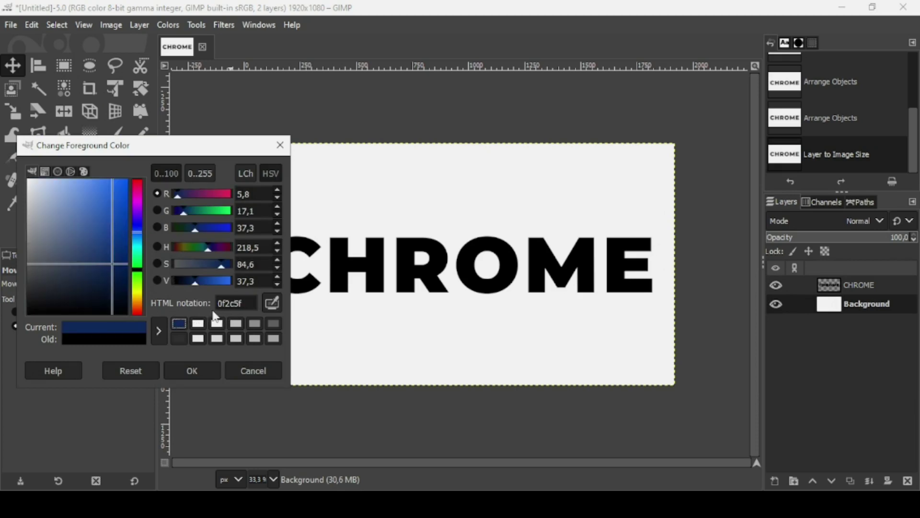
click(197, 367)
drag(79, 229, 392, 324)
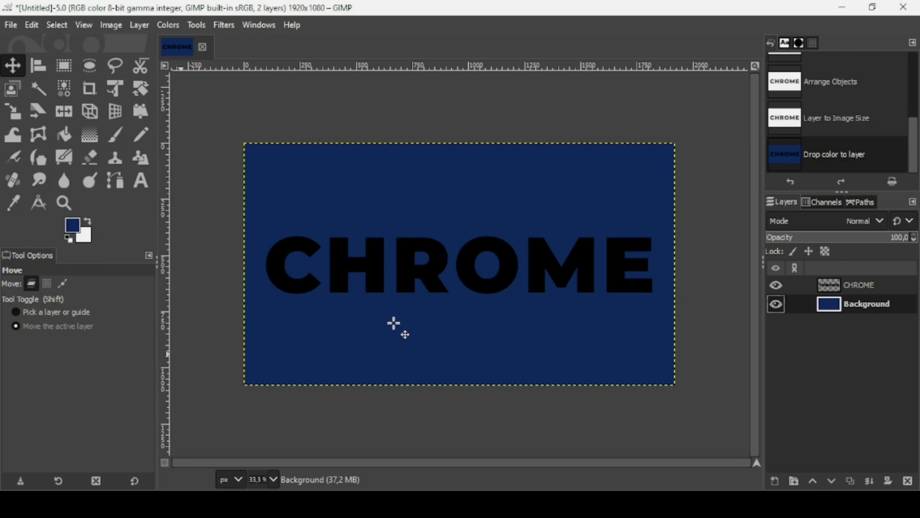
Create a selection from the CHROME layer's alpha and hide that text layer
click(831, 288)
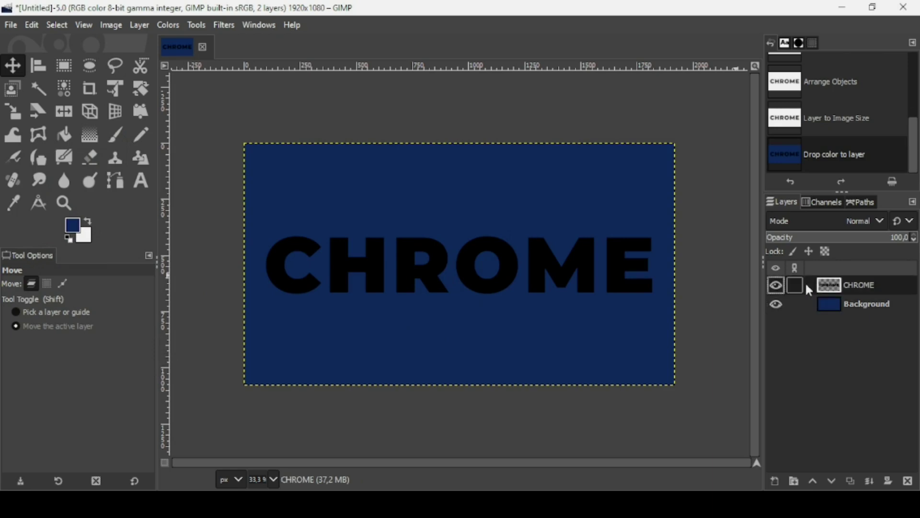
click(777, 286)
click(776, 286)
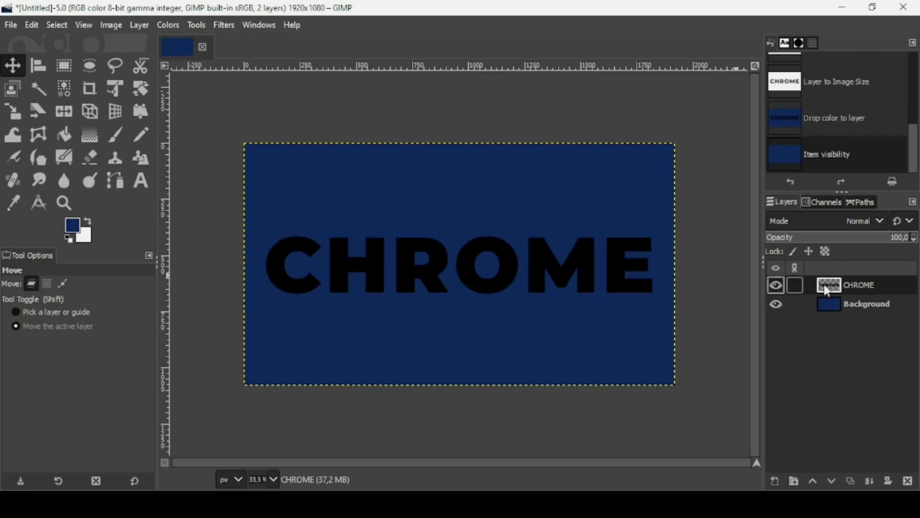
right_click(825, 284)
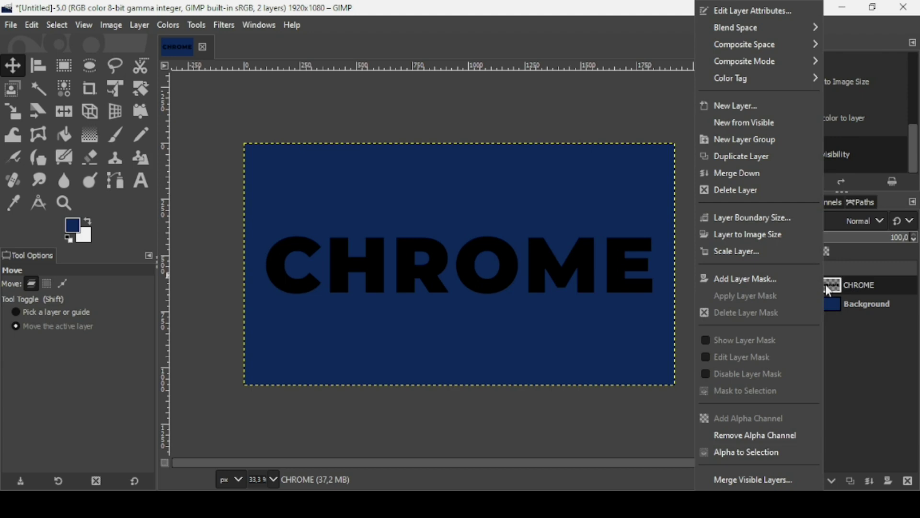
click(781, 453)
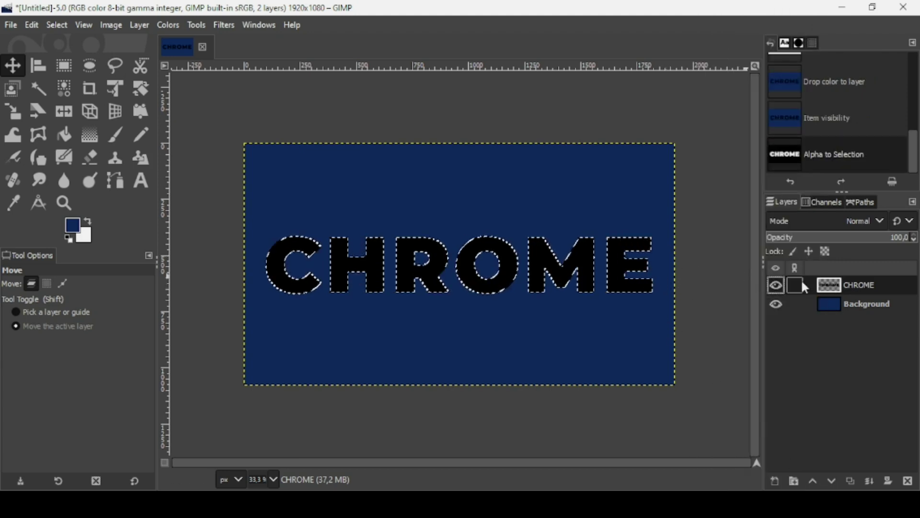
click(777, 288)
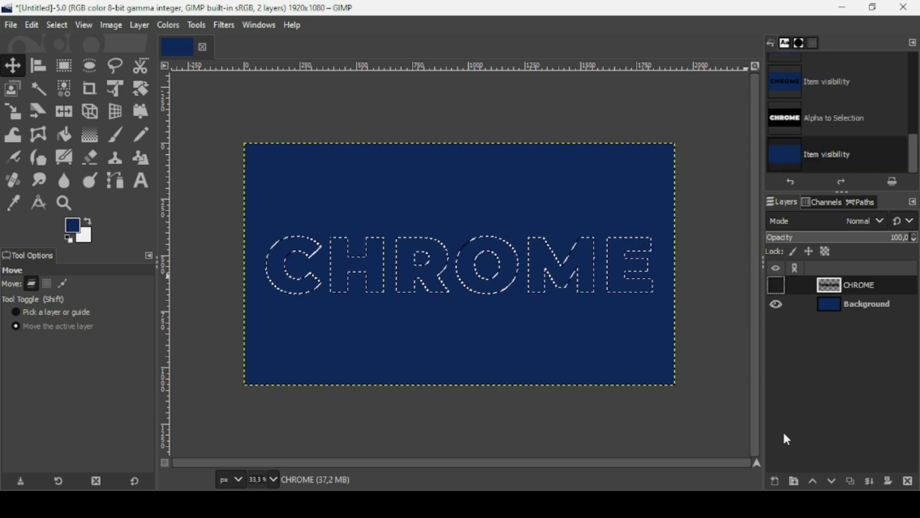
Add a transparent layer and draw a linear FG to BG gradient from the top to the bottom of the selected letters
click(775, 480)
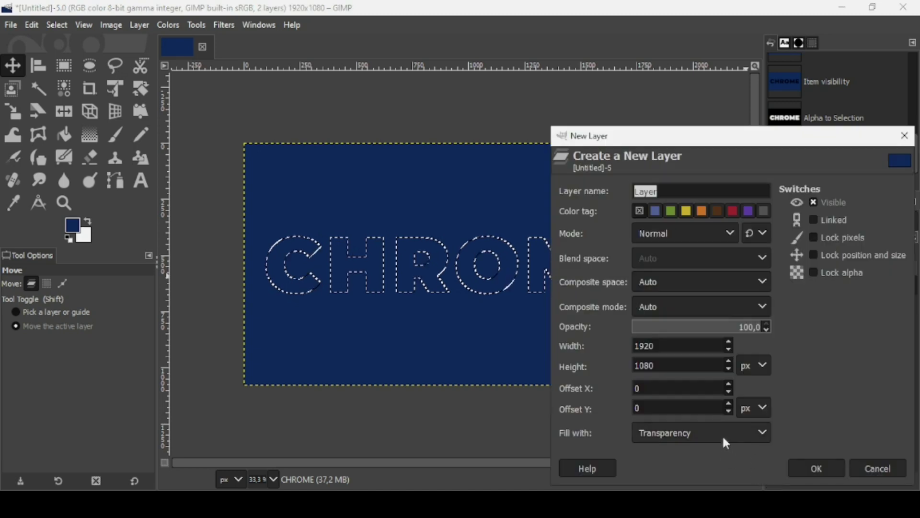
click(800, 469)
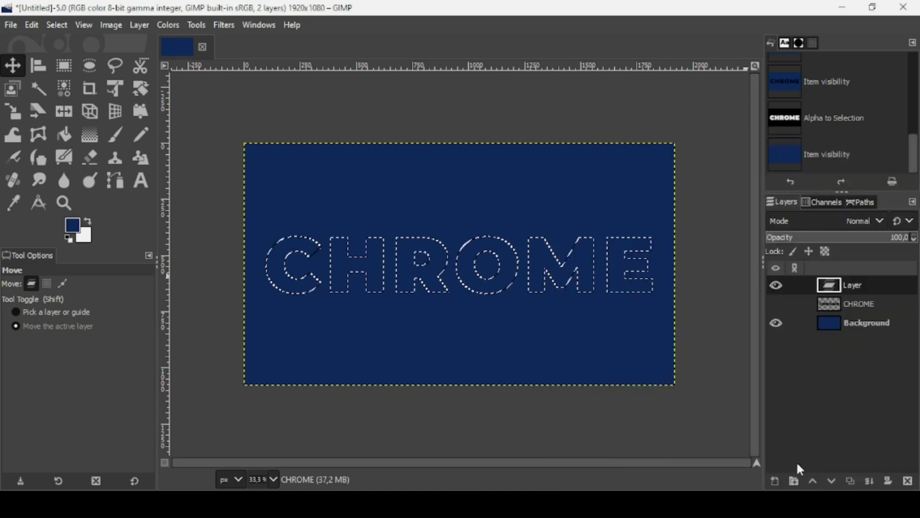
click(95, 141)
scroll(413, 294, up, 3)
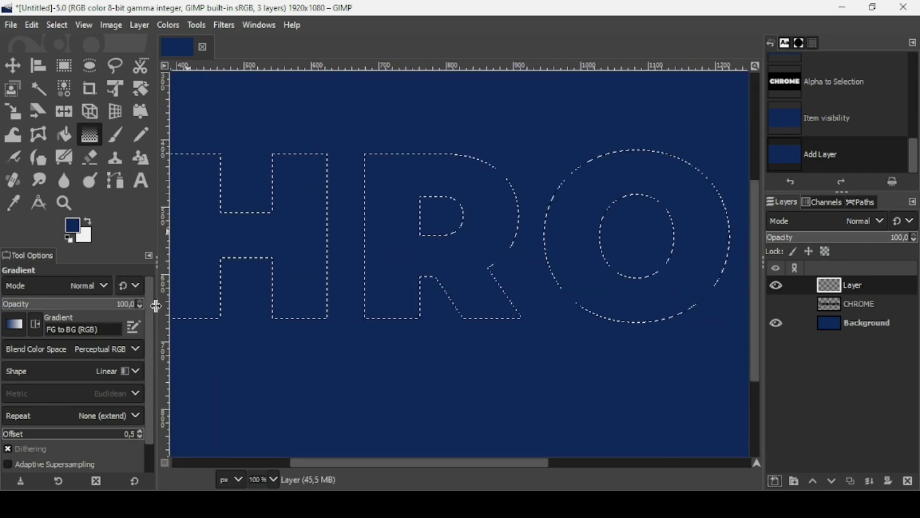
drag(151, 300, 150, 303)
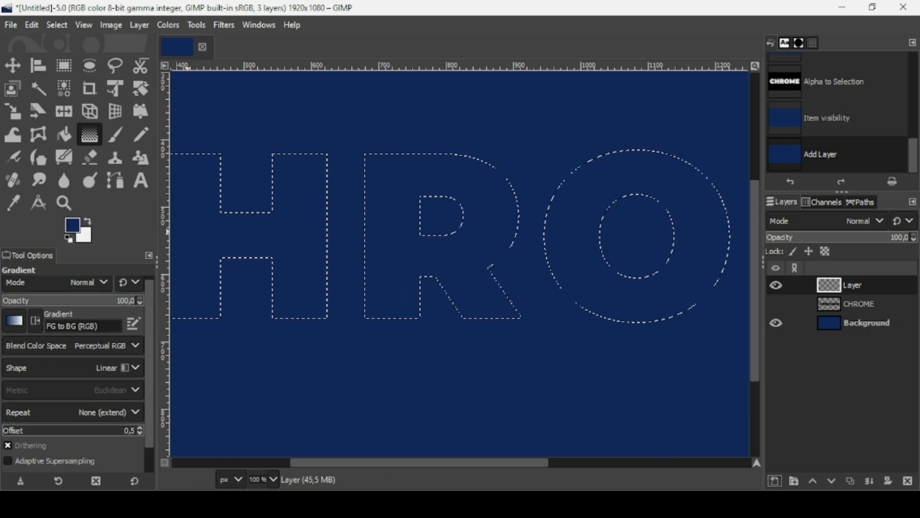
drag(149, 358, 146, 296)
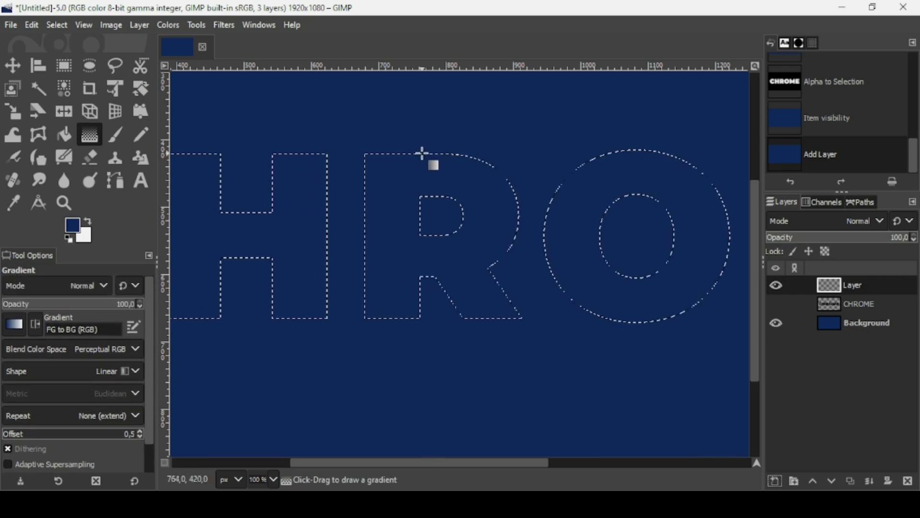
drag(422, 154, 423, 318)
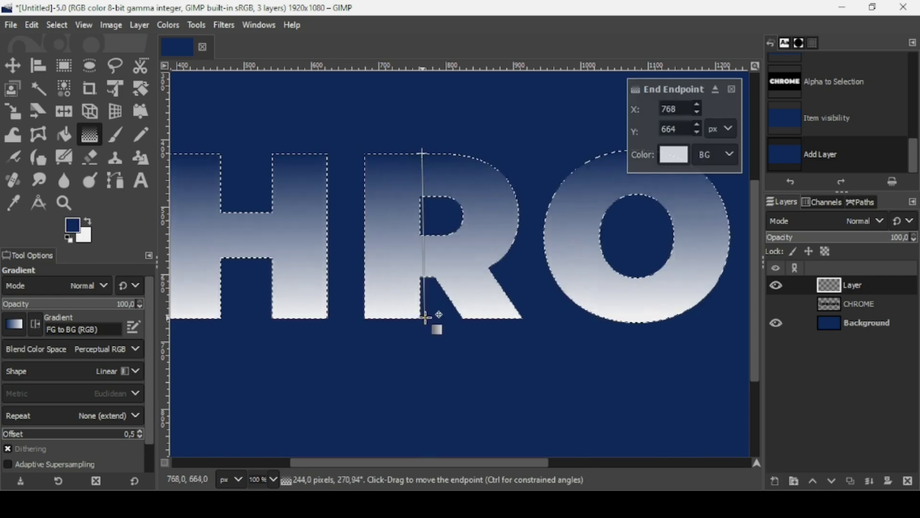
drag(423, 318, 426, 318)
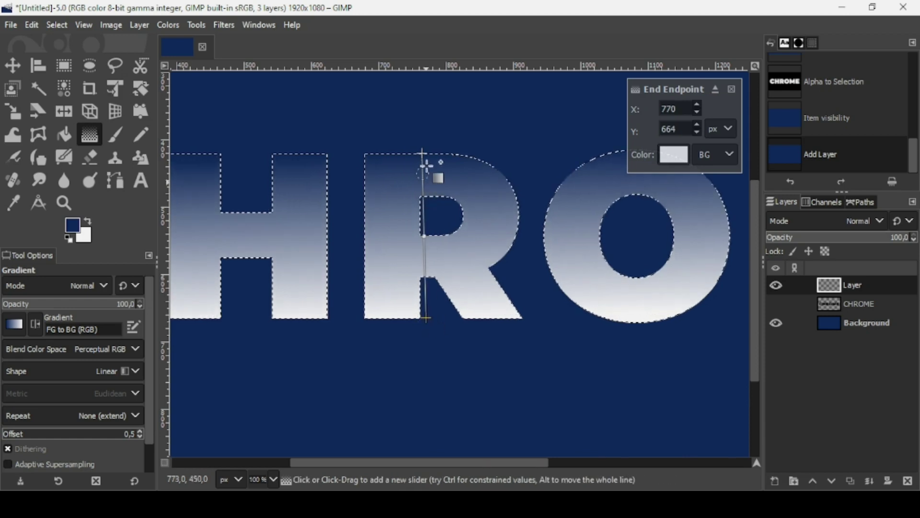
Set the gradient's start endpoint color to near-black 0d0d0d
click(423, 153)
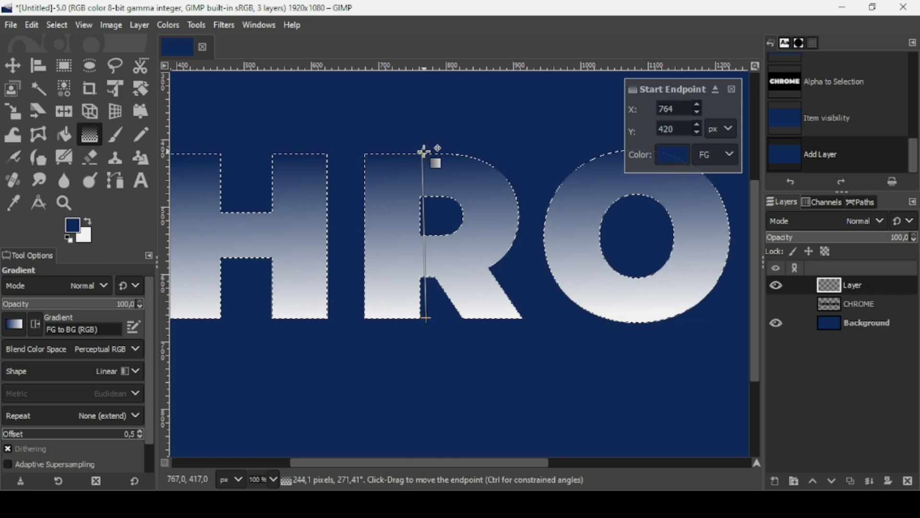
scroll(423, 152, up, 1)
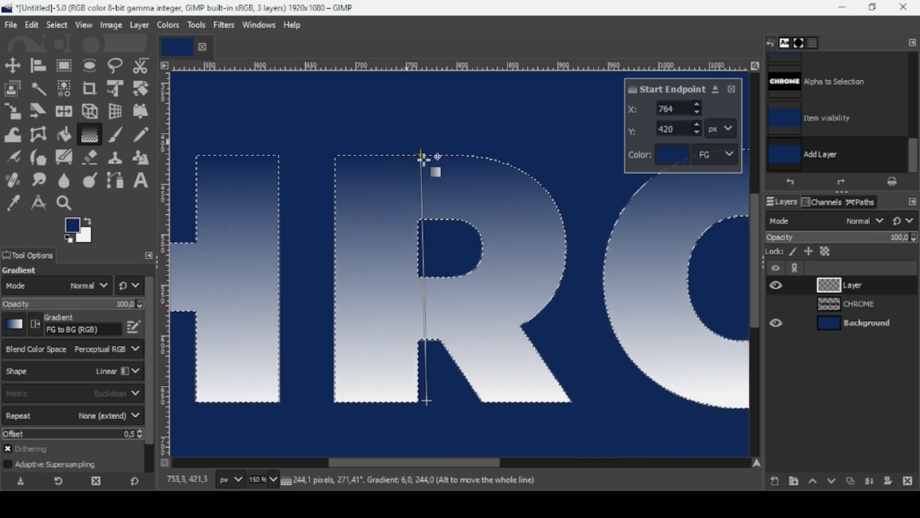
click(678, 156)
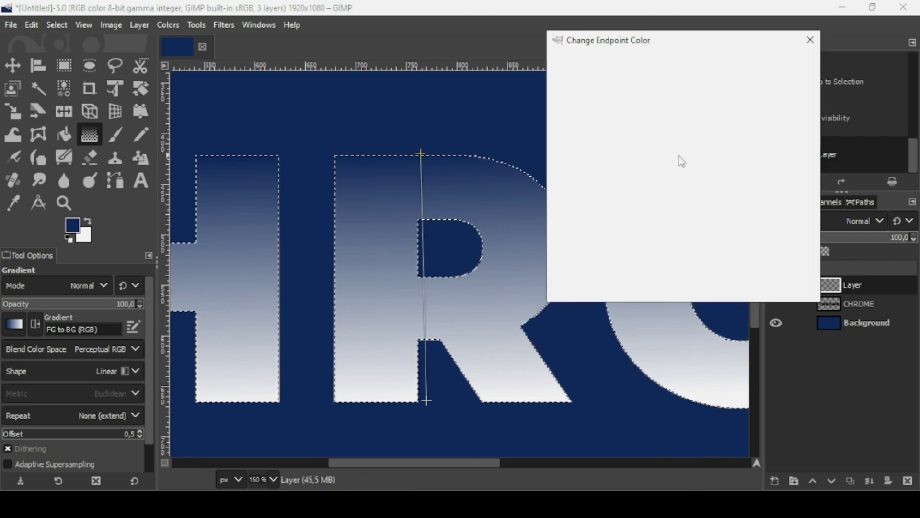
drag(565, 210, 553, 222)
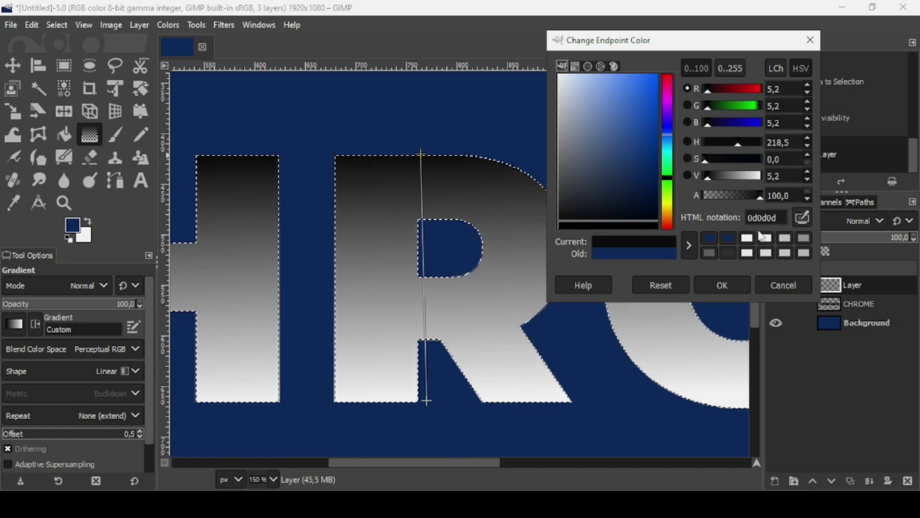
click(725, 283)
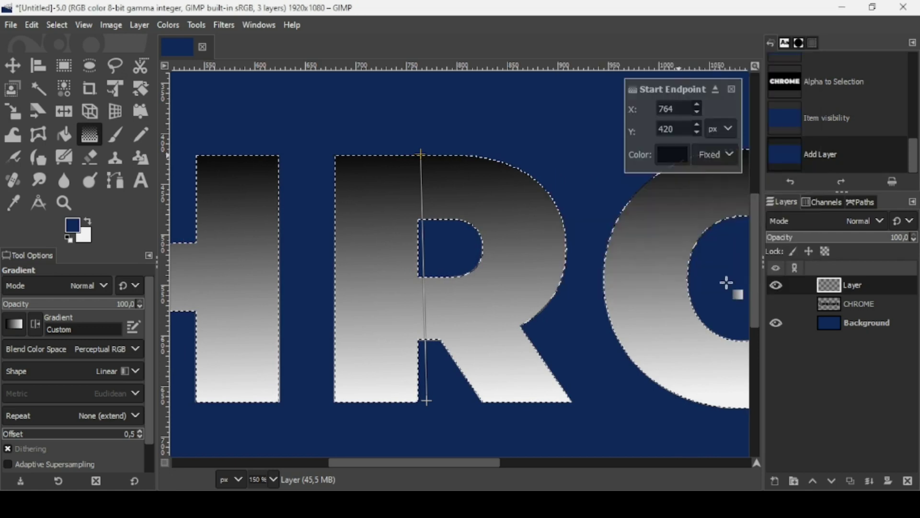
Add a gradient stop near the start of the gradient line, at position 9,12
click(422, 177)
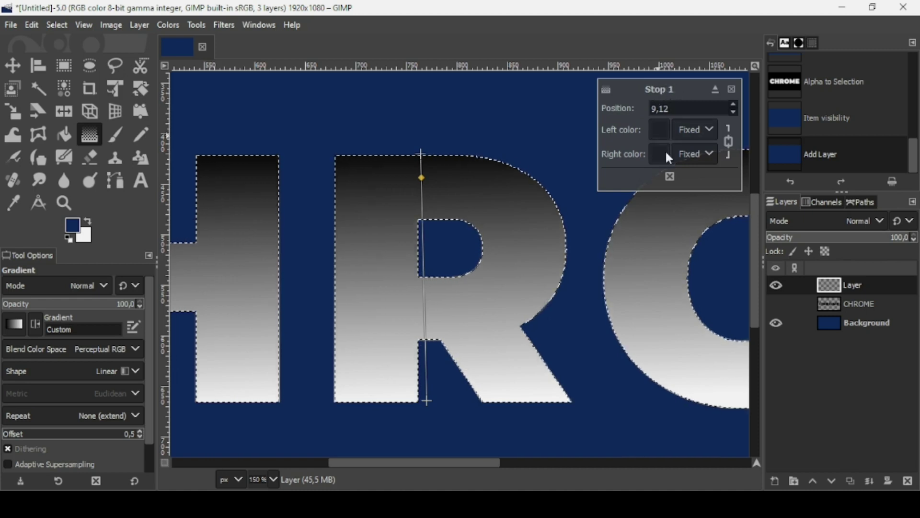
click(730, 140)
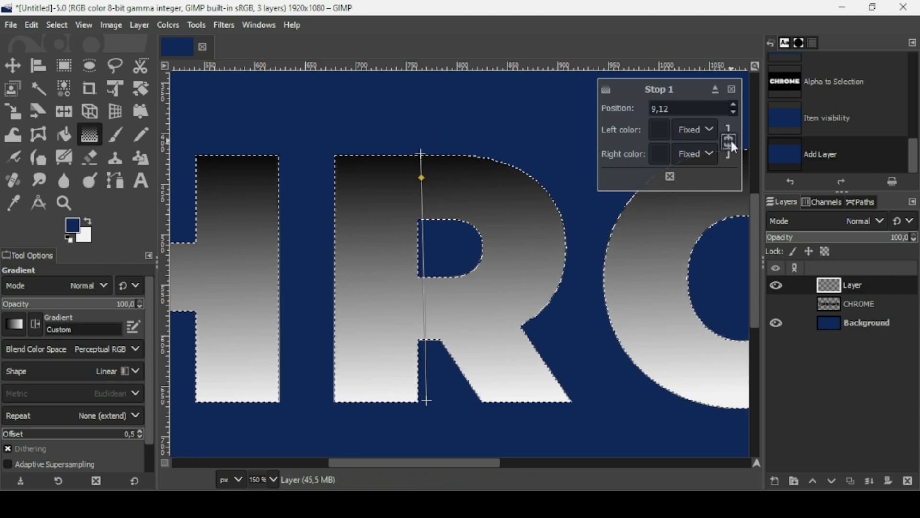
click(657, 128)
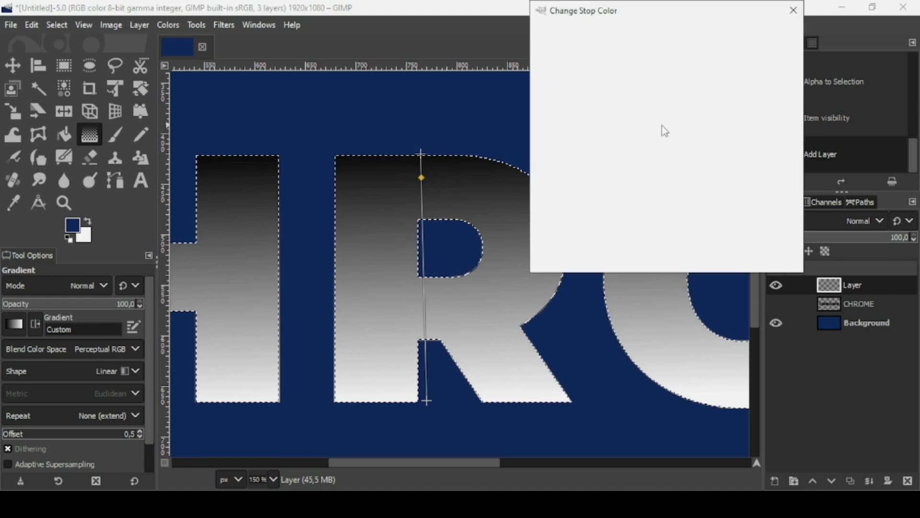
click(622, 105)
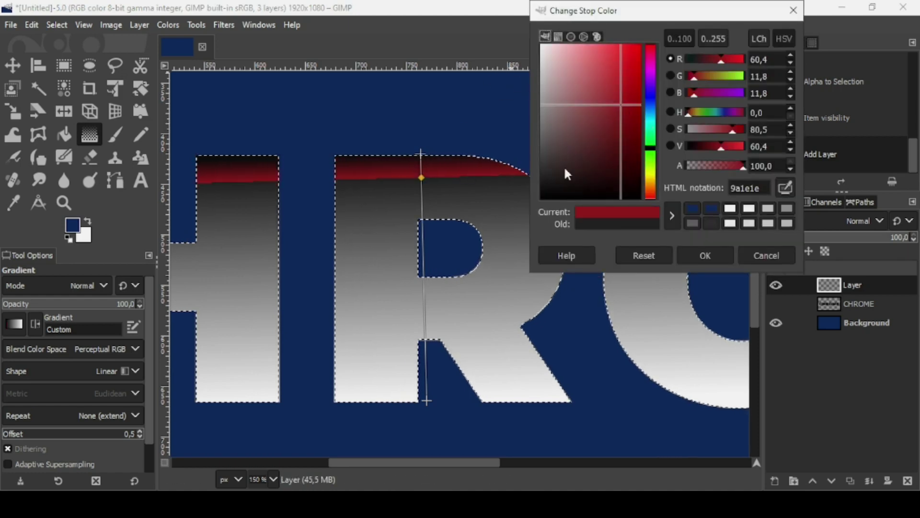
click(761, 251)
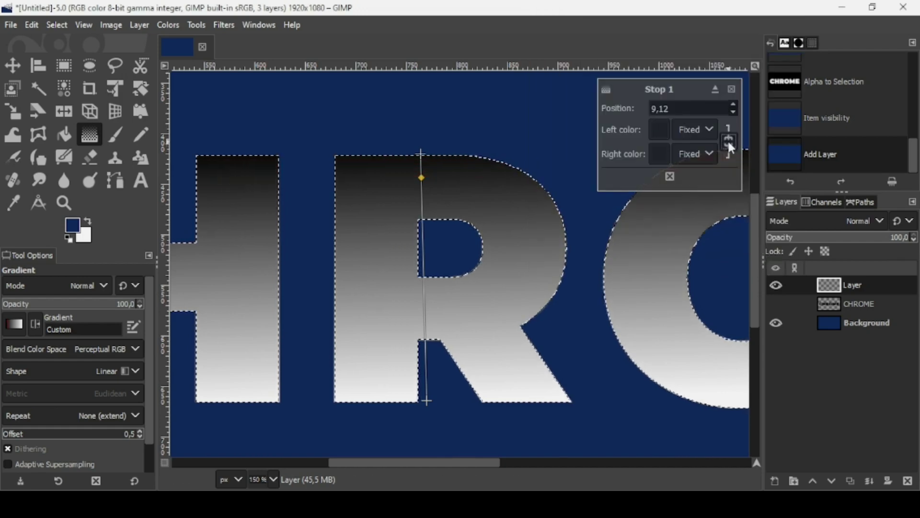
click(729, 142)
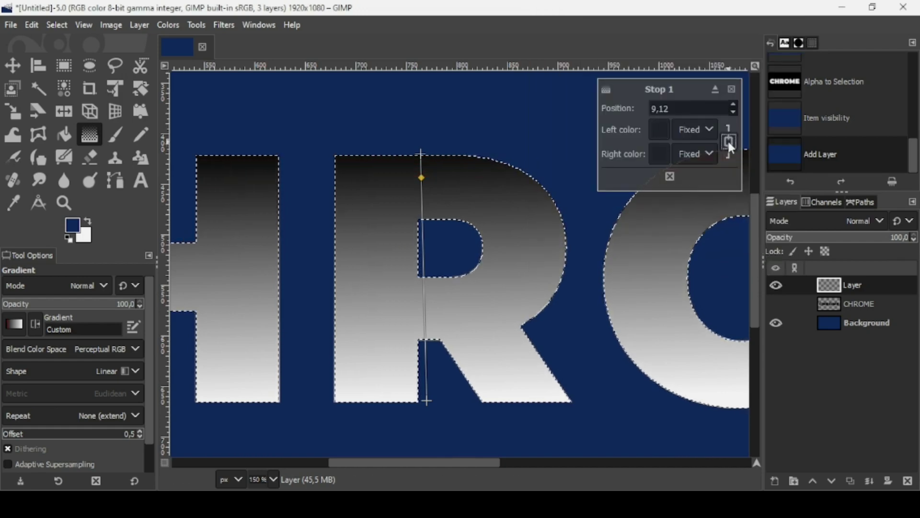
Set both linked colors of the stop at position 9,12 to blue 1a5bbb
click(660, 130)
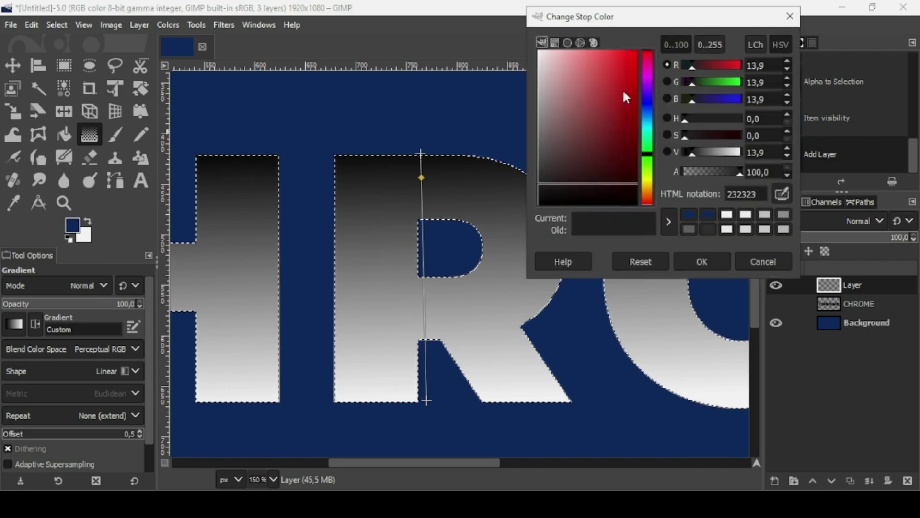
click(623, 90)
click(650, 113)
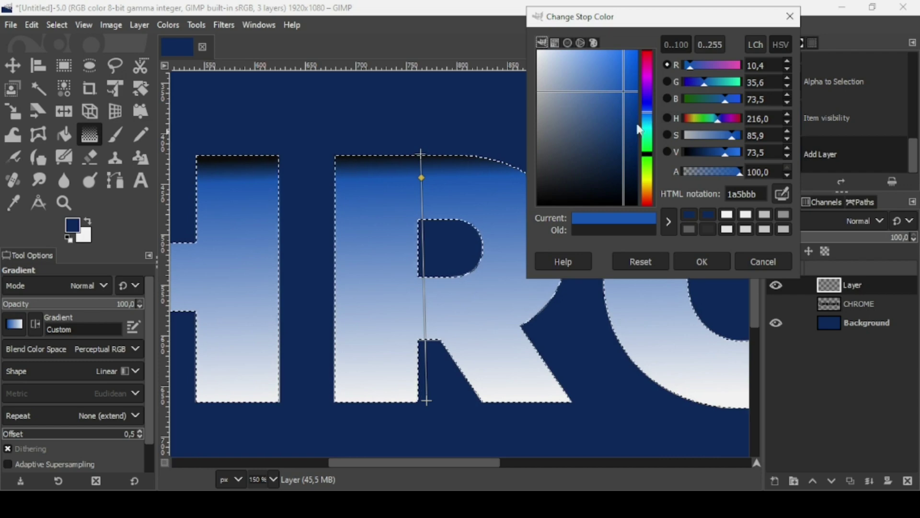
key(Return)
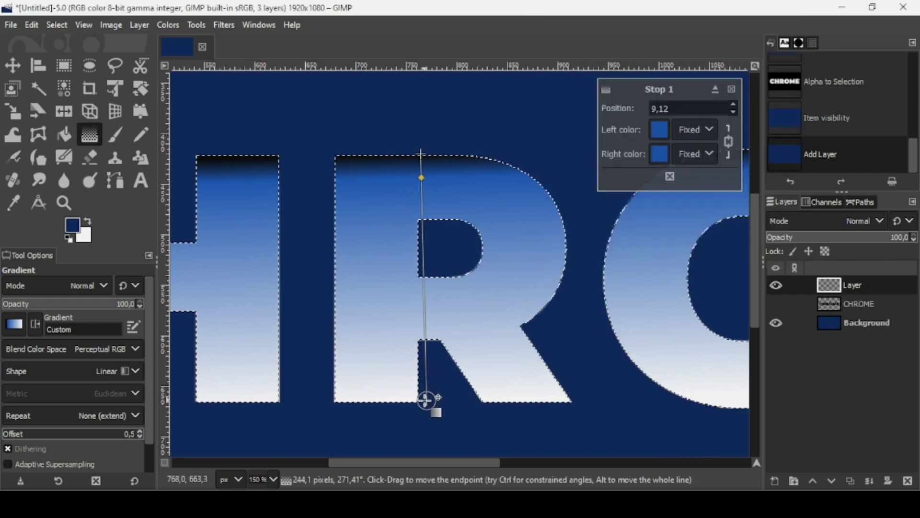
Straighten the gradient line by moving its end endpoint to X 765, Y 664
click(424, 400)
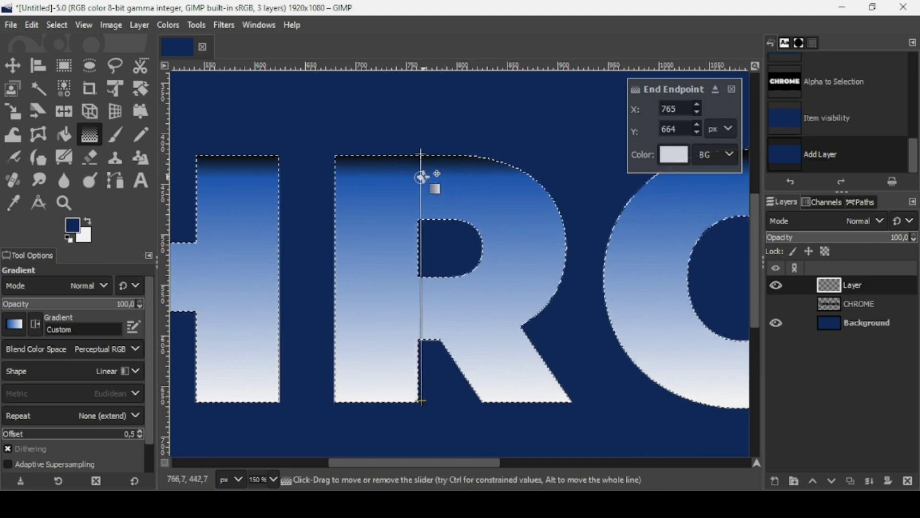
click(421, 177)
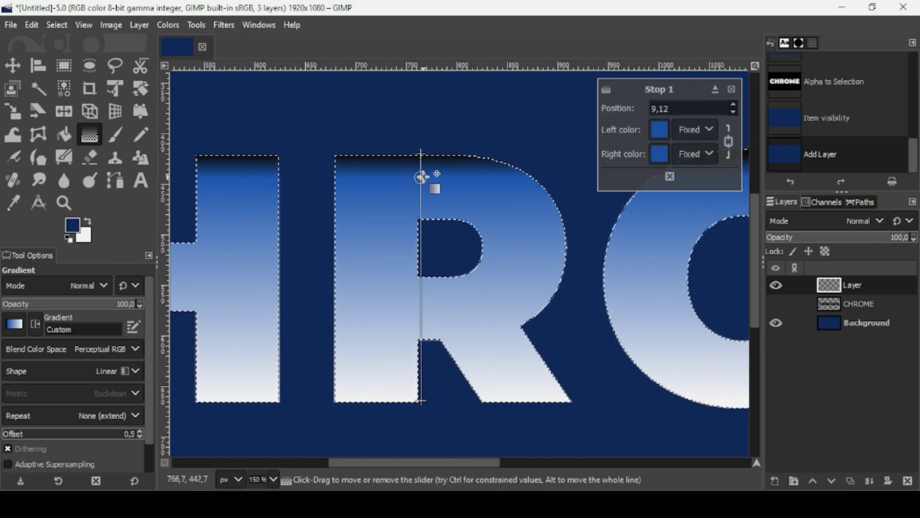
click(660, 131)
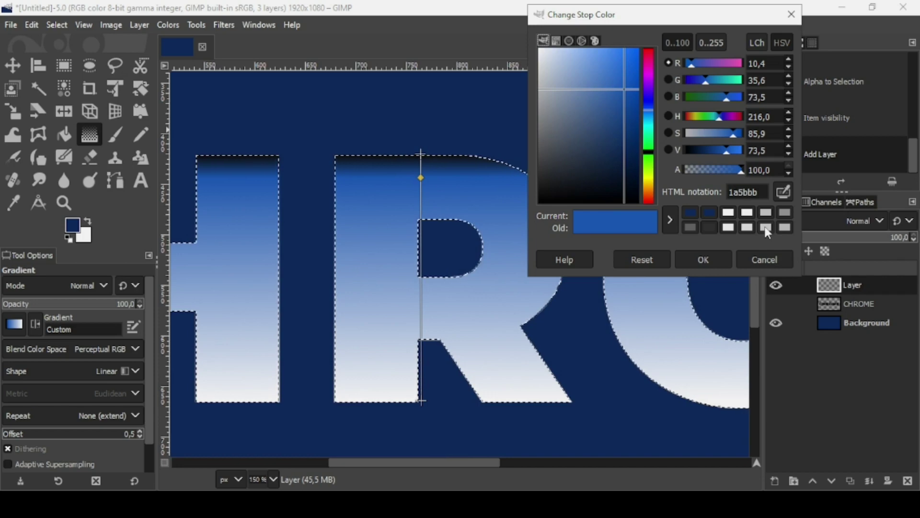
click(711, 259)
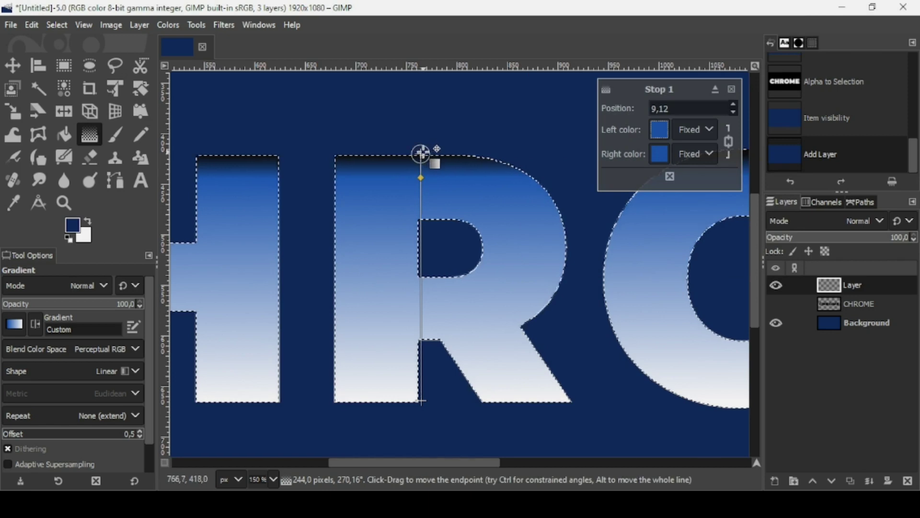
click(422, 153)
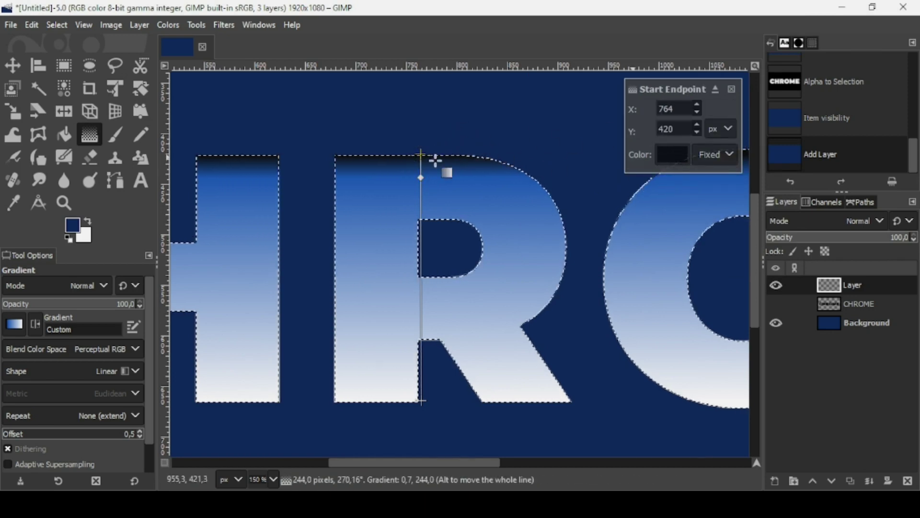
click(421, 178)
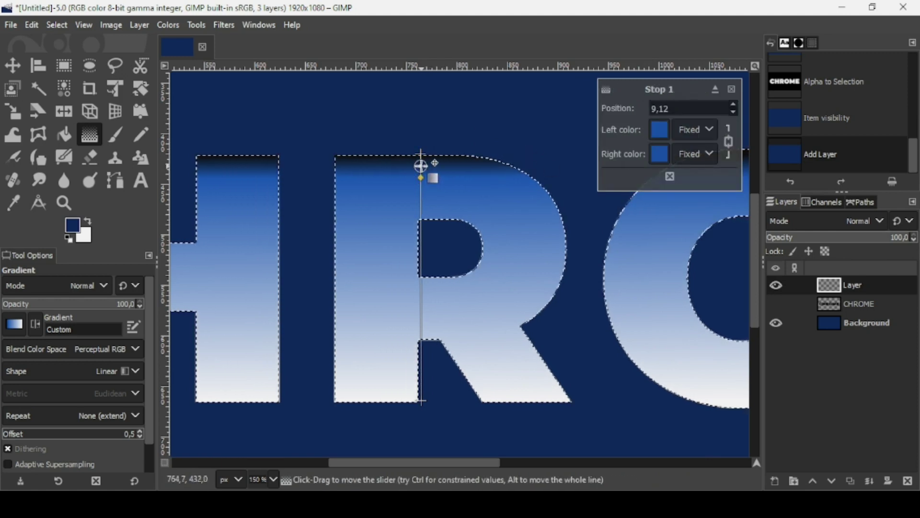
Try Spherical (increasing) and Step blending on the midpoint between the start endpoint and the blue stop
click(421, 166)
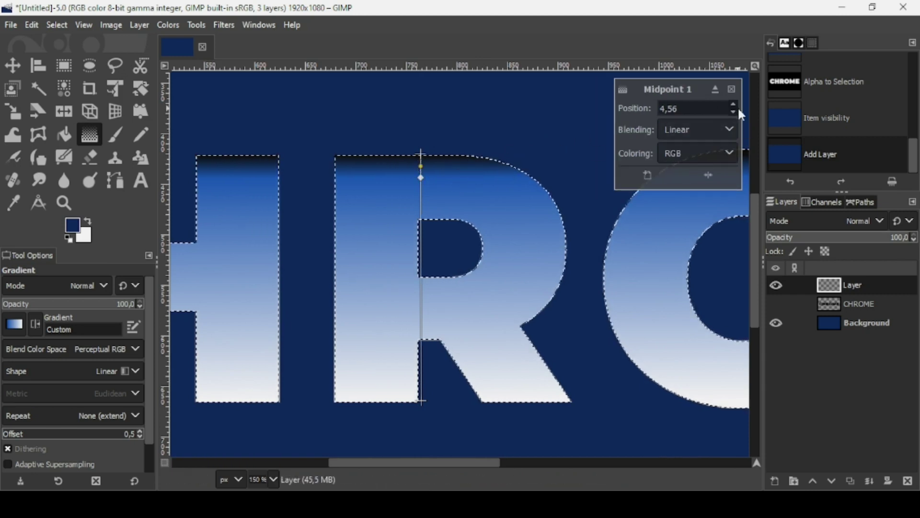
click(712, 136)
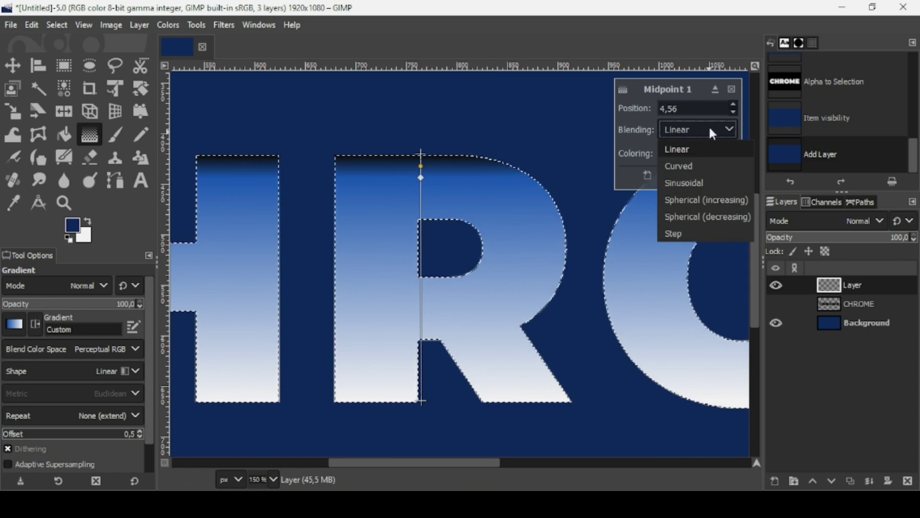
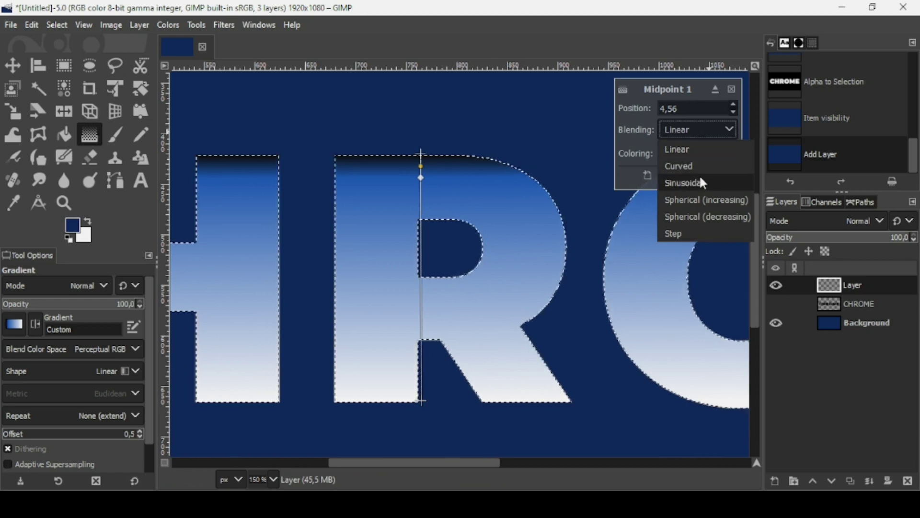
click(711, 200)
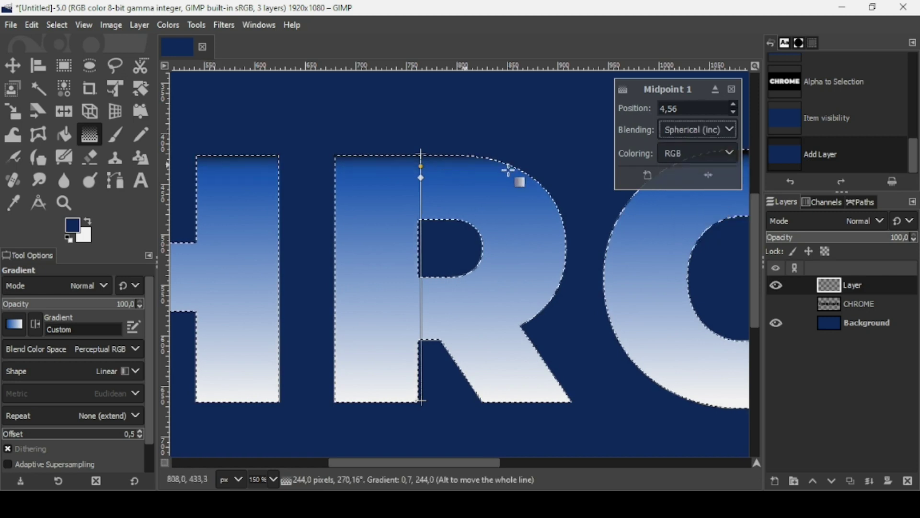
drag(422, 166, 421, 163)
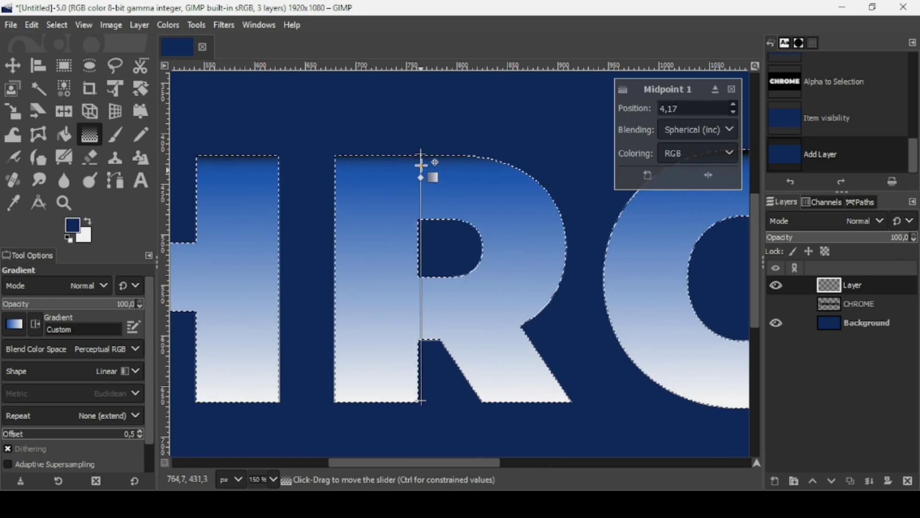
click(686, 128)
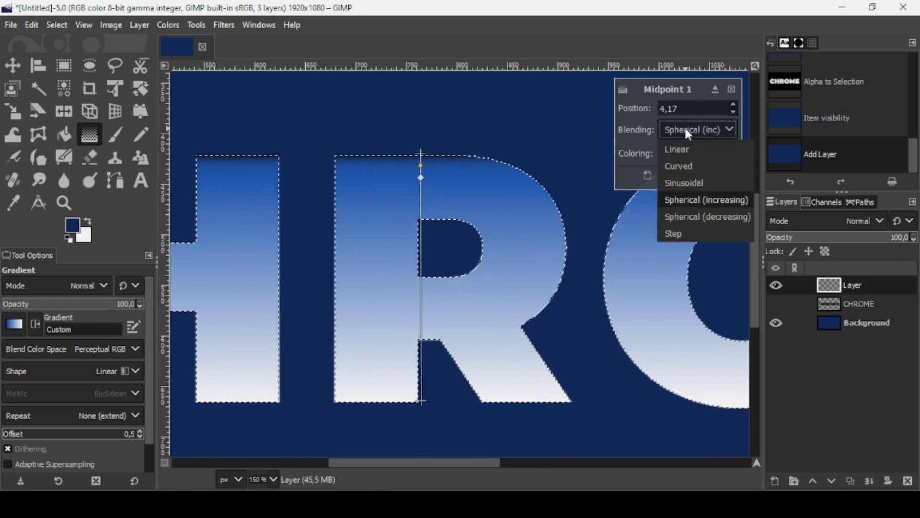
click(685, 234)
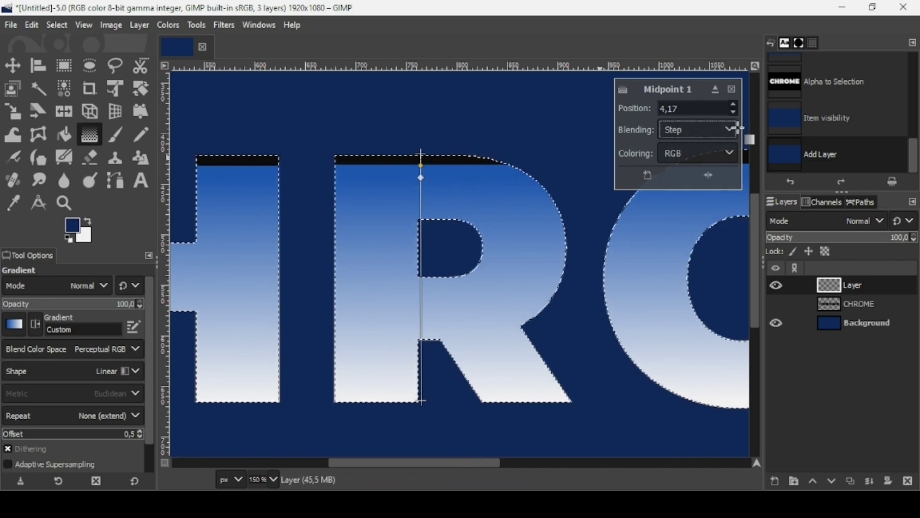
Set the first midpoint's blending to Linear and move it to position 3,07
click(696, 127)
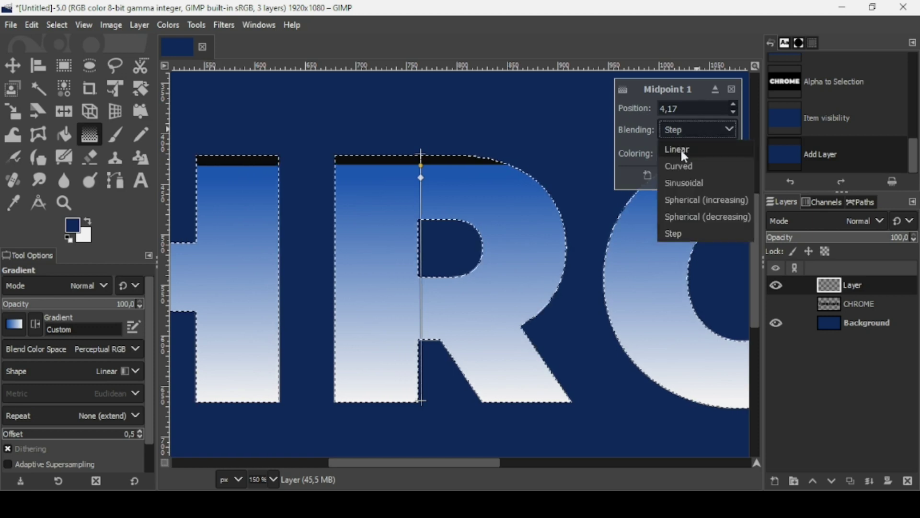
click(685, 150)
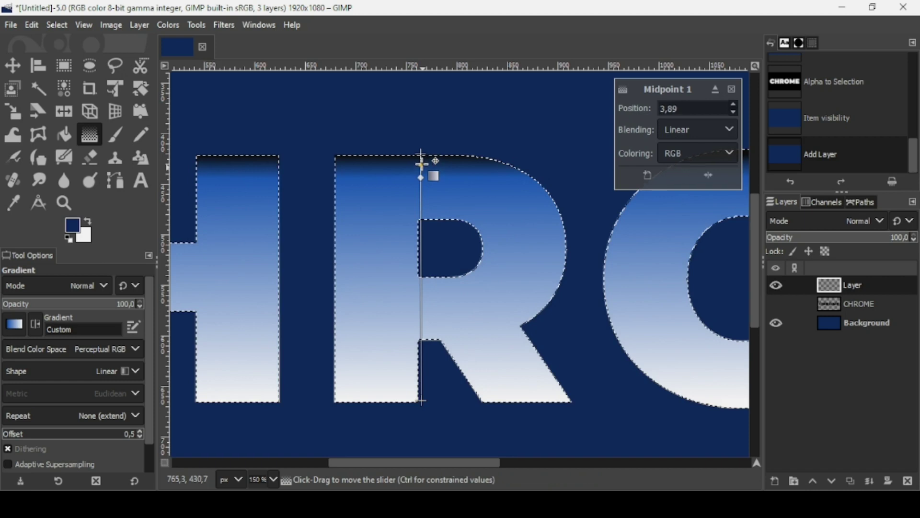
drag(422, 163, 423, 161)
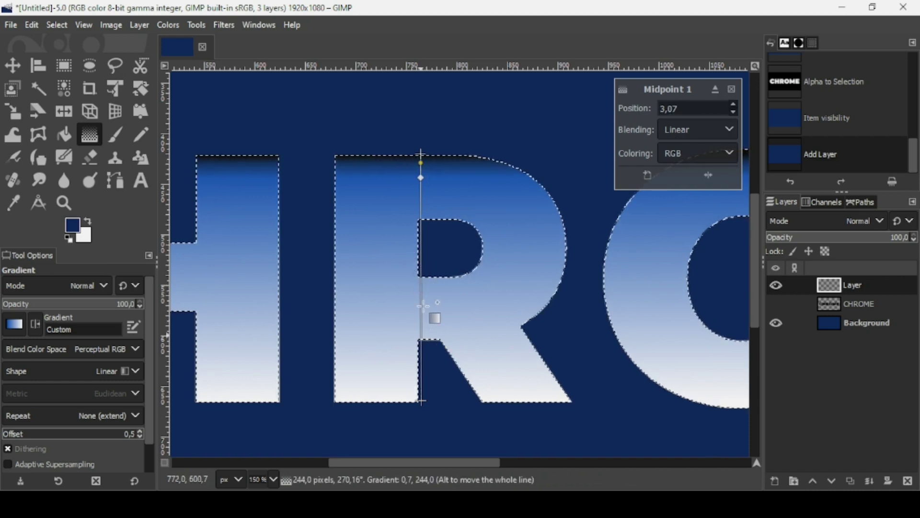
Add a second gradient stop at position 44,81 and set its linked colors to white ffffff
click(422, 289)
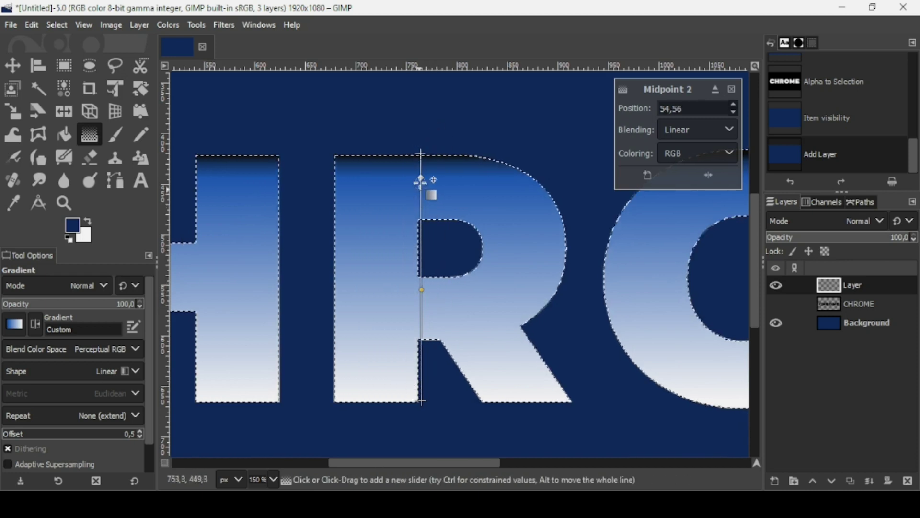
click(421, 265)
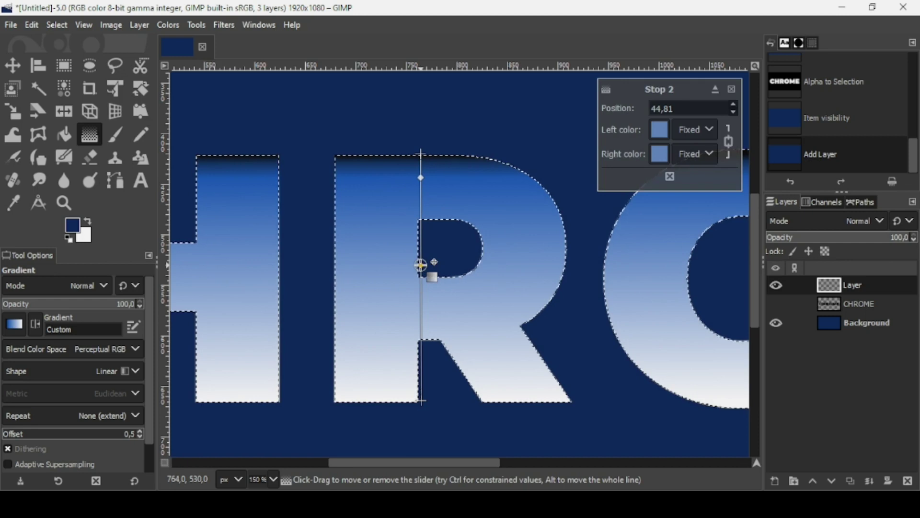
click(661, 131)
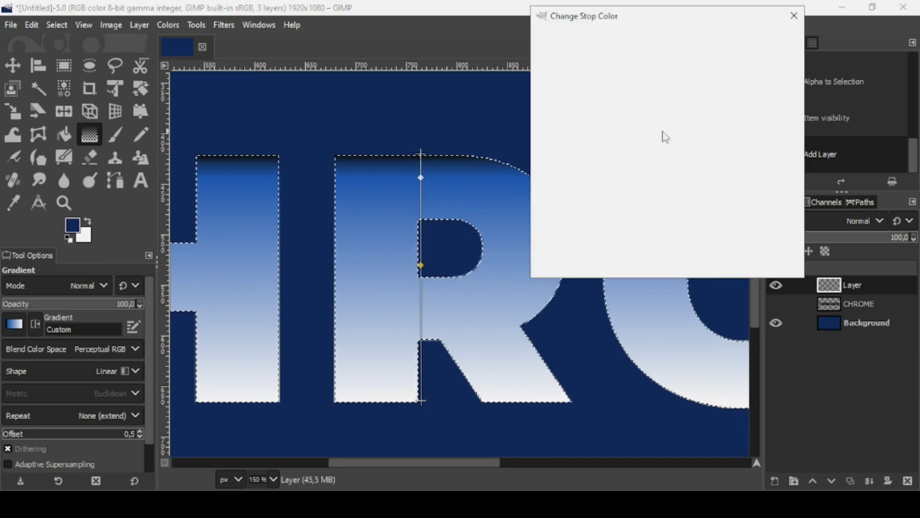
drag(559, 67, 537, 53)
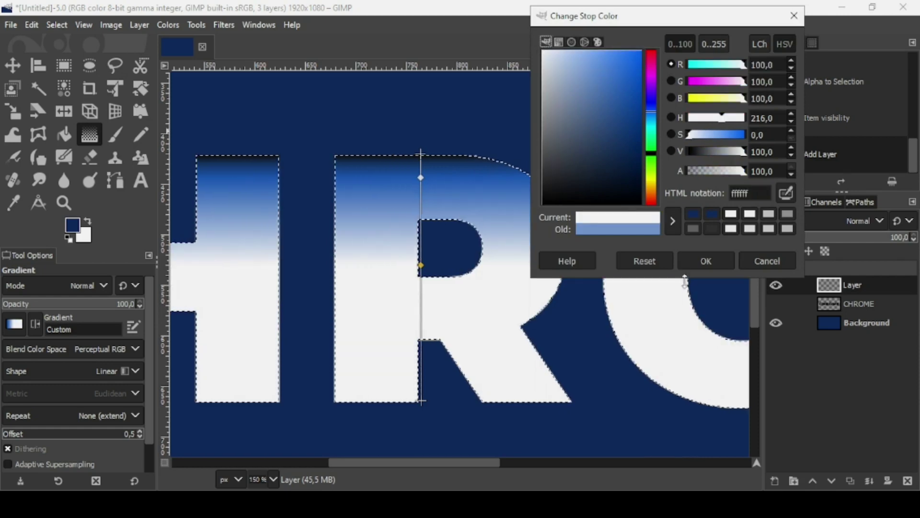
click(704, 261)
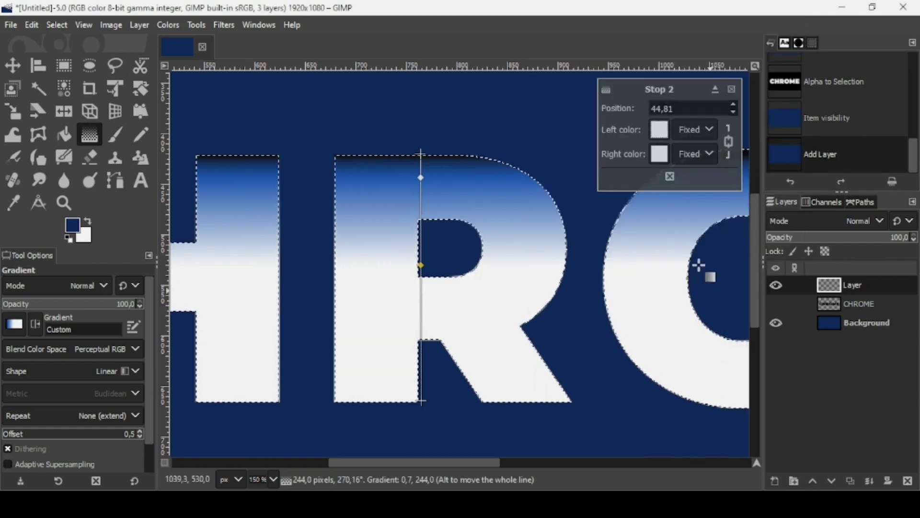
Move the blue stop to position 17,90 and the white stop to position 46,18
click(420, 178)
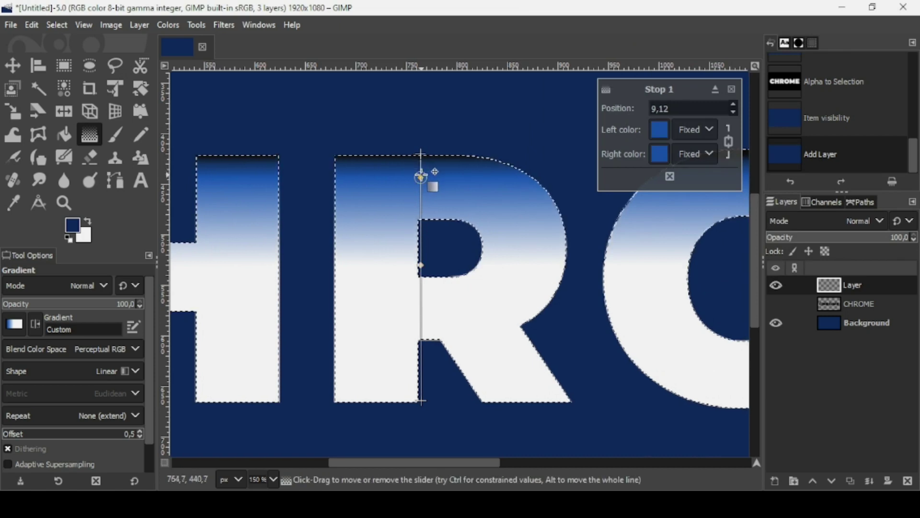
mouse_move(421, 183)
mouse_down()
mouse_move(422, 212)
mouse_move(421, 199)
mouse_up()
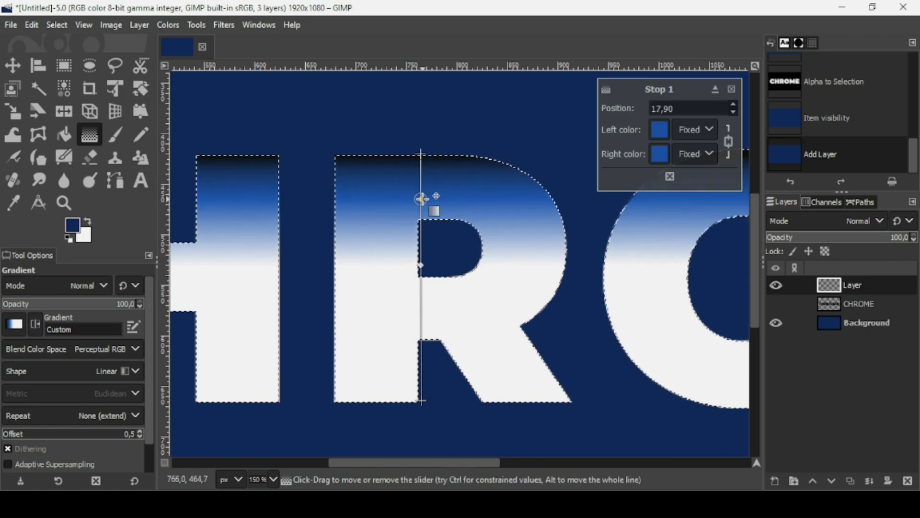
click(422, 269)
drag(422, 270, 423, 272)
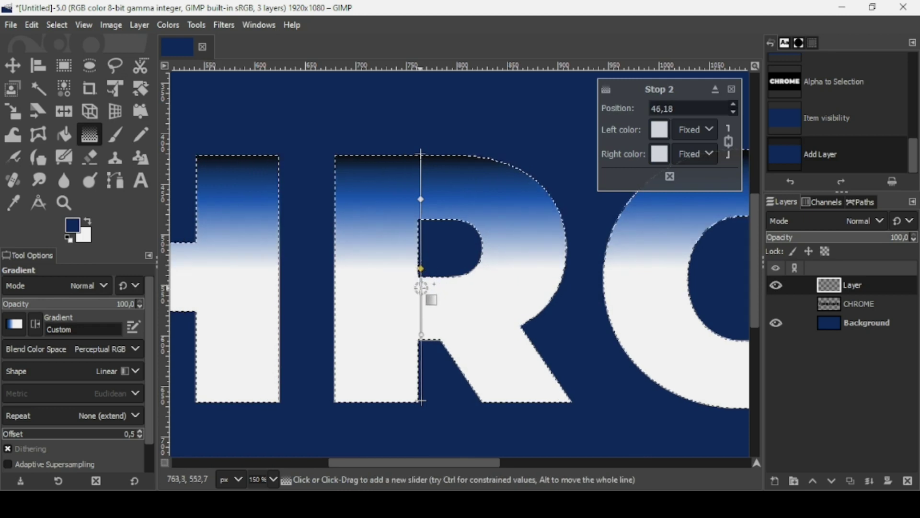
Add a third gradient stop at position 54,14 and set its linked colors to black 000000
click(421, 288)
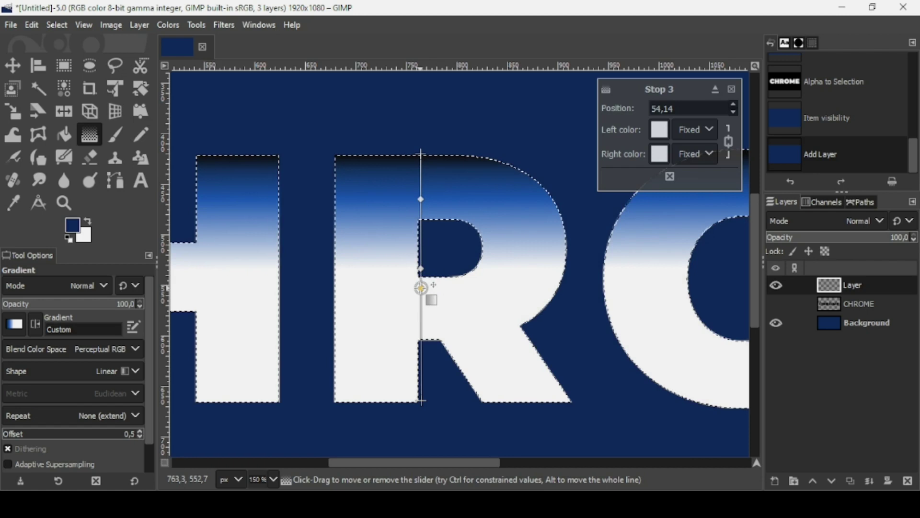
scroll(421, 288, up, 1)
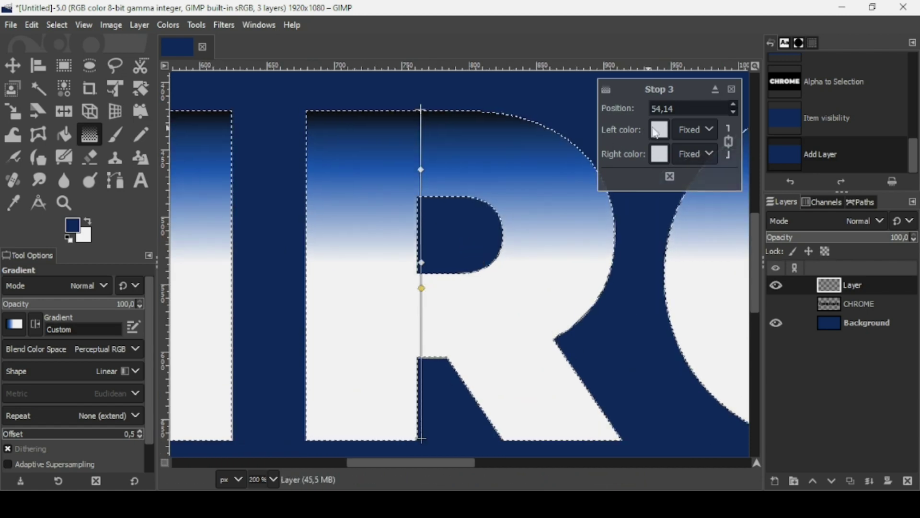
click(659, 130)
click(573, 119)
drag(555, 159, 527, 213)
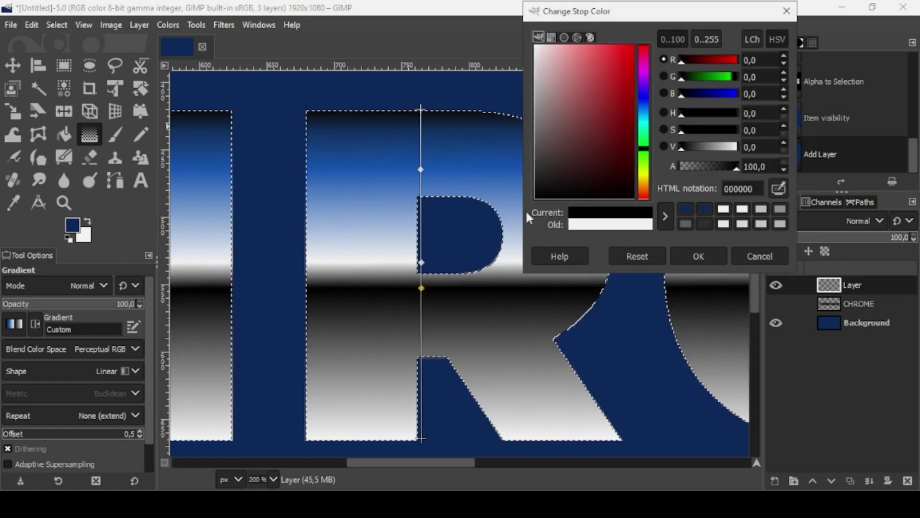
click(699, 256)
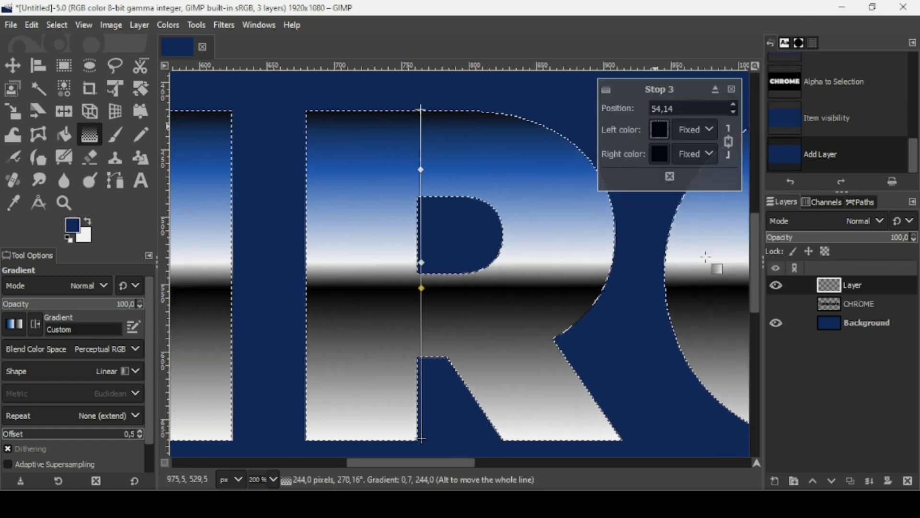
Add a fourth gradient stop below the black one, set its linked colors to magenta d425c0, and move it to position 67,66
click(421, 310)
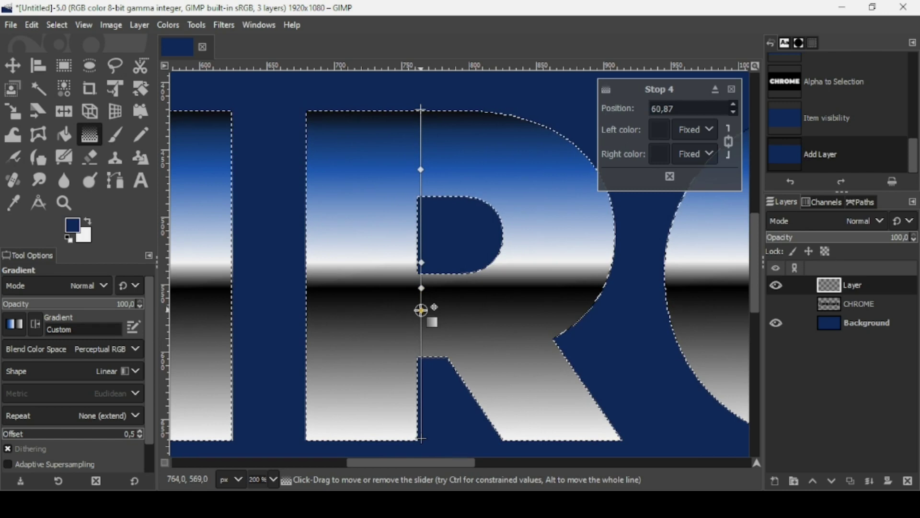
click(661, 126)
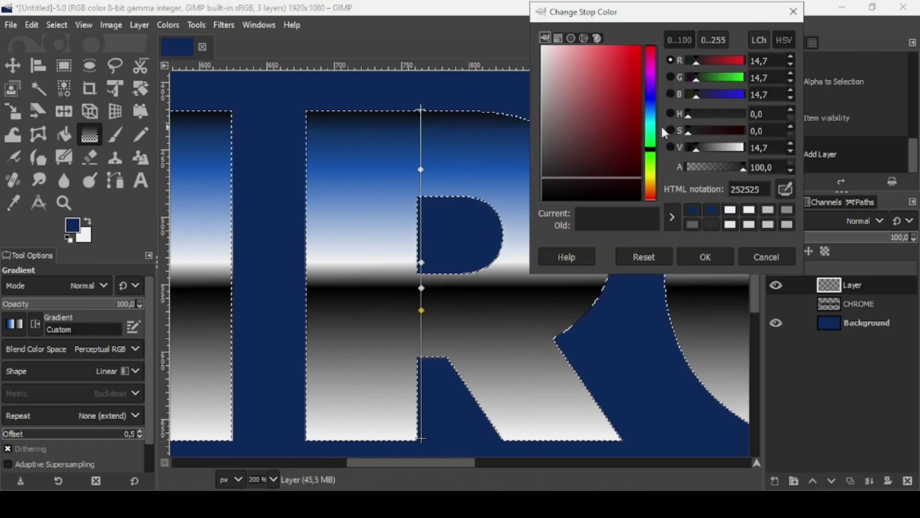
click(653, 69)
click(613, 66)
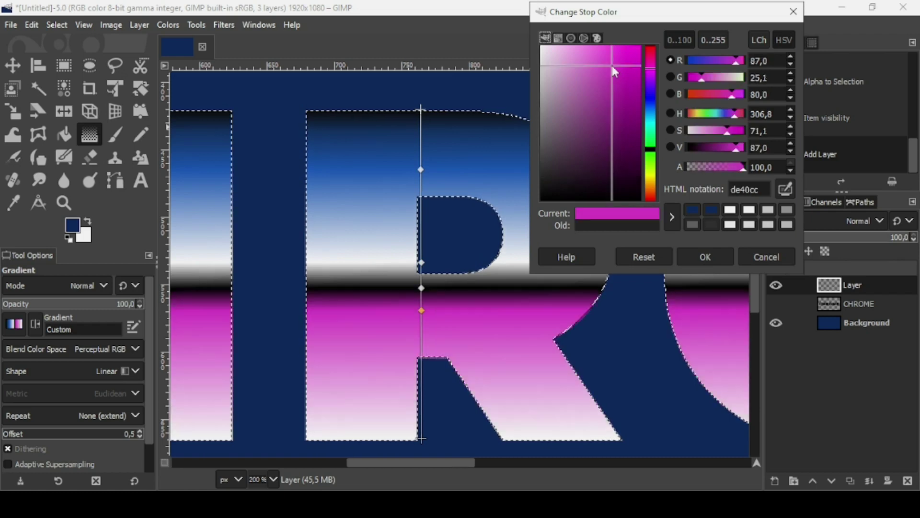
mouse_move(613, 68)
mouse_down()
mouse_move(621, 57)
mouse_move(624, 73)
mouse_up()
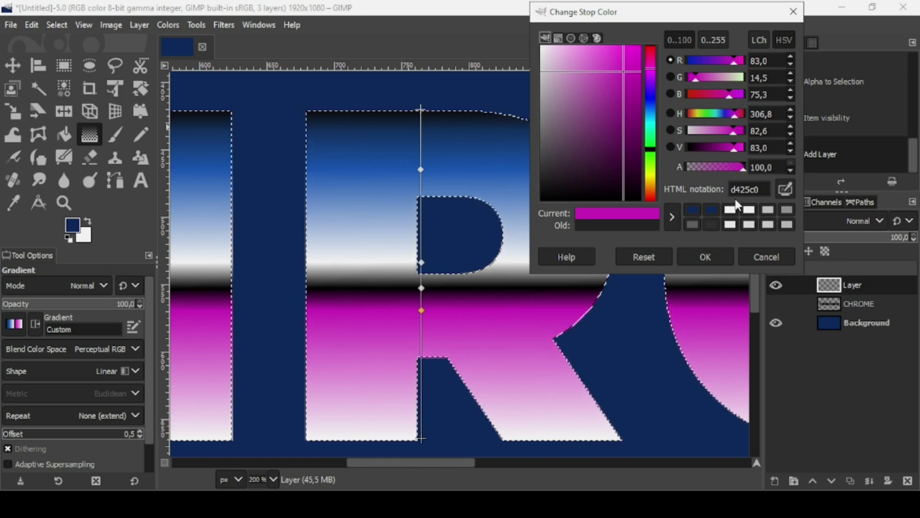
click(705, 257)
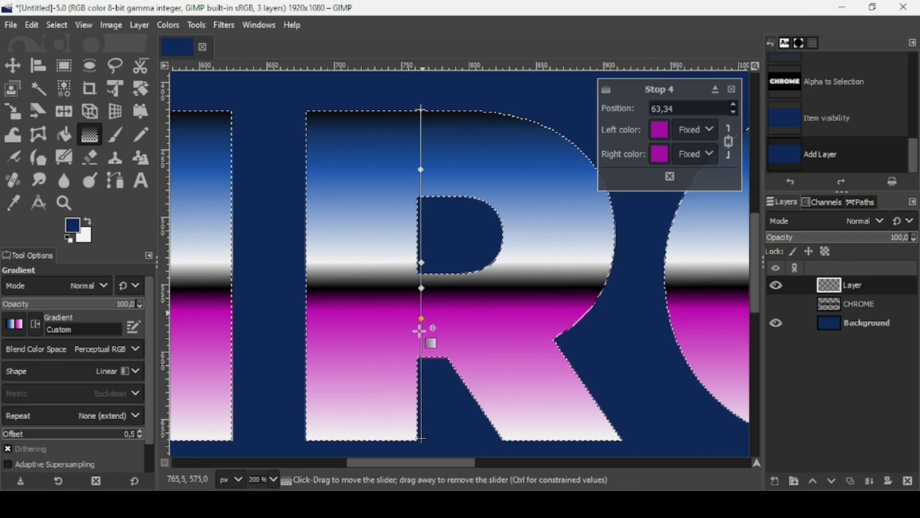
drag(420, 331, 420, 332)
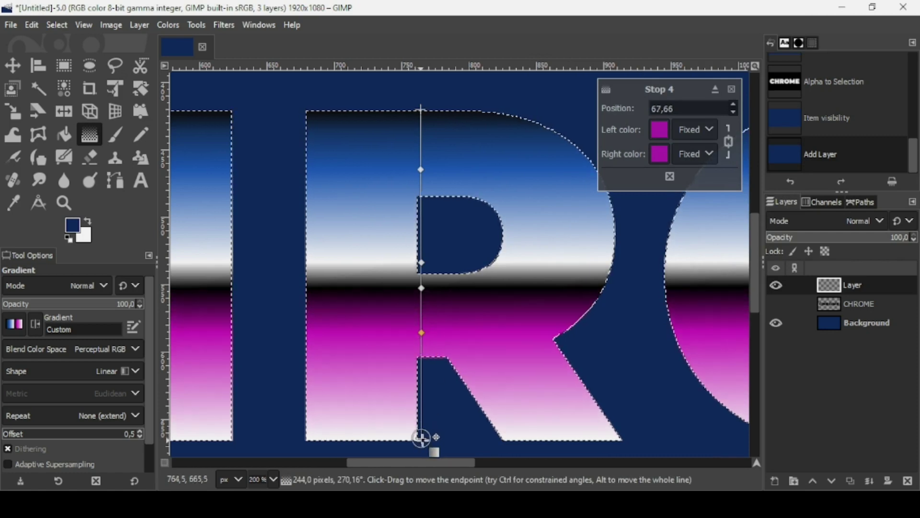
Set the gradient's end endpoint to the fixed color white ffffff
click(422, 438)
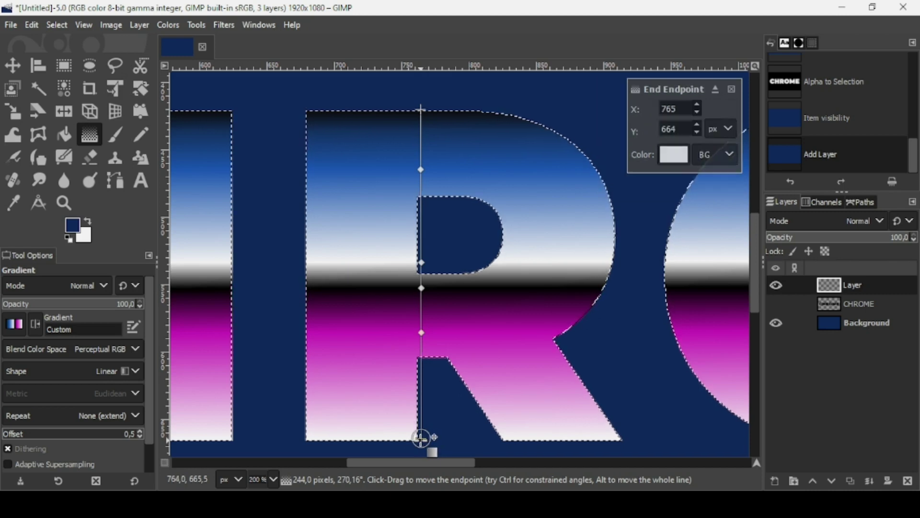
click(677, 155)
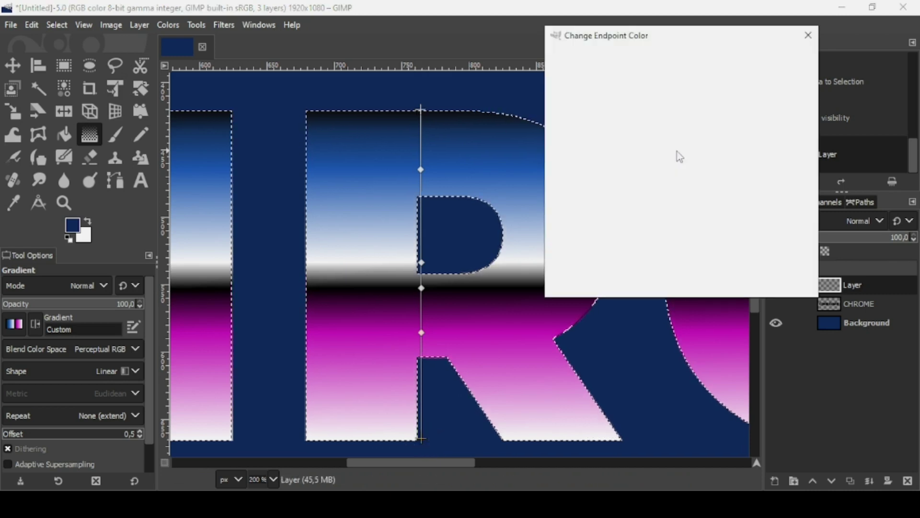
drag(602, 106, 509, 43)
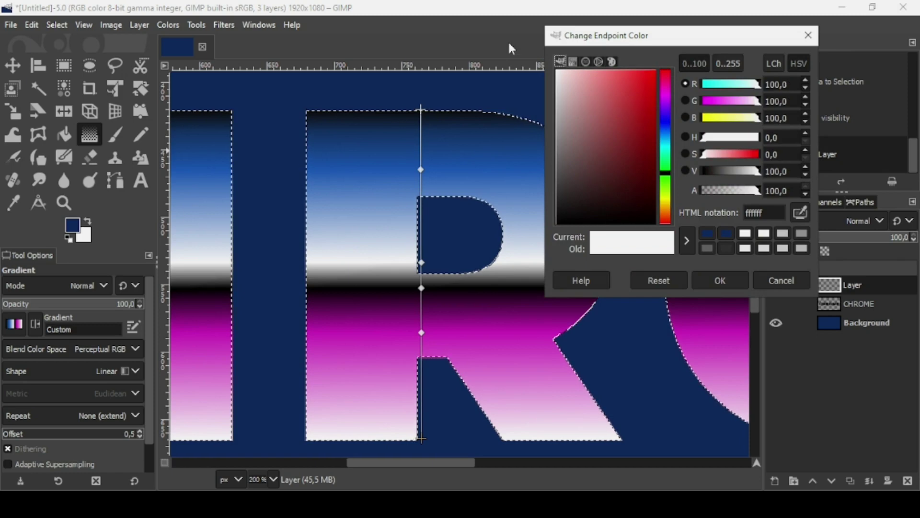
click(722, 283)
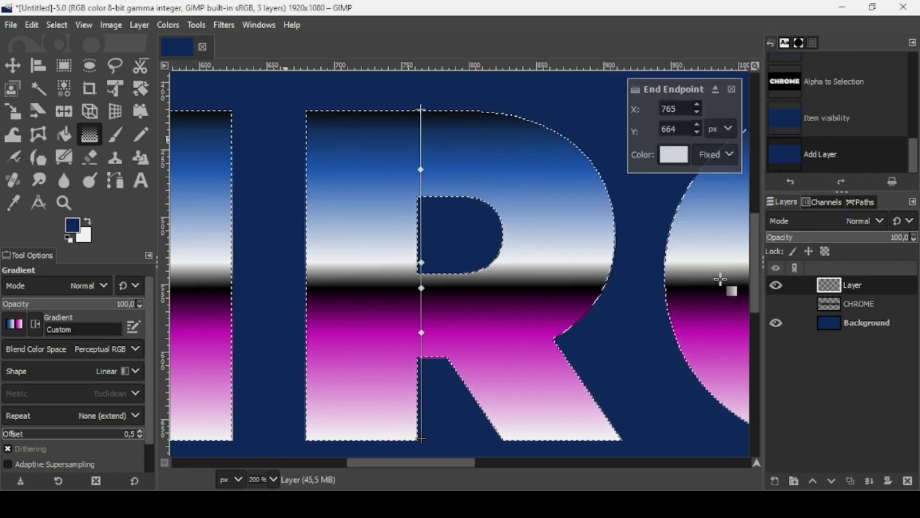
Move the midpoint between the magenta stop and the end endpoint to position 90,73, and refine it to 89,09
click(421, 385)
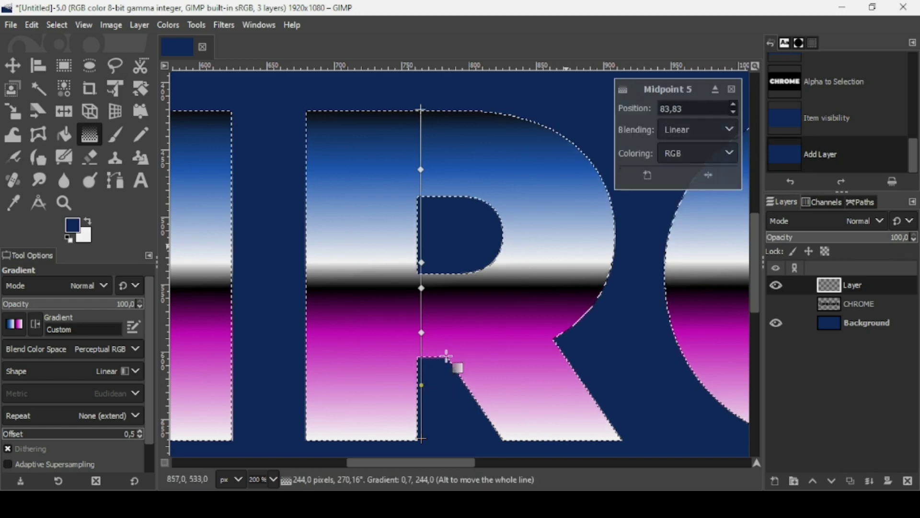
drag(422, 384, 421, 408)
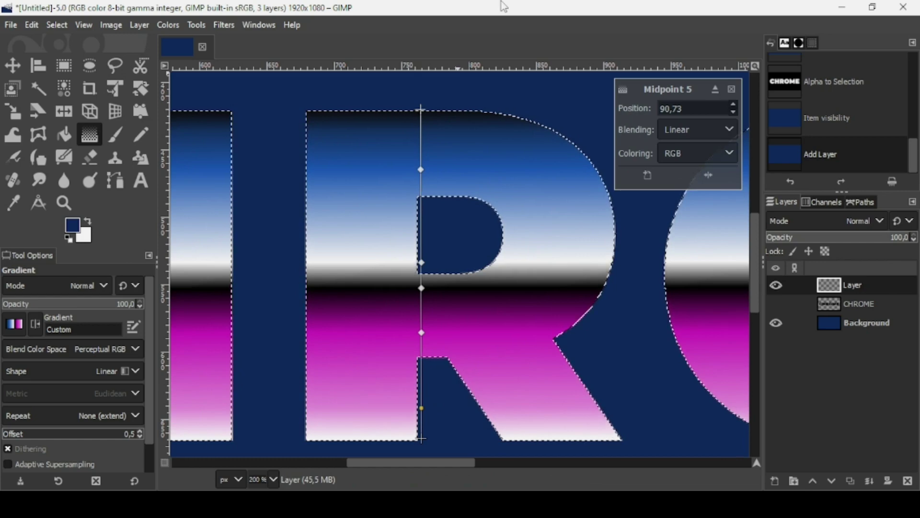
key(minus)
key(minus)
key(minus)
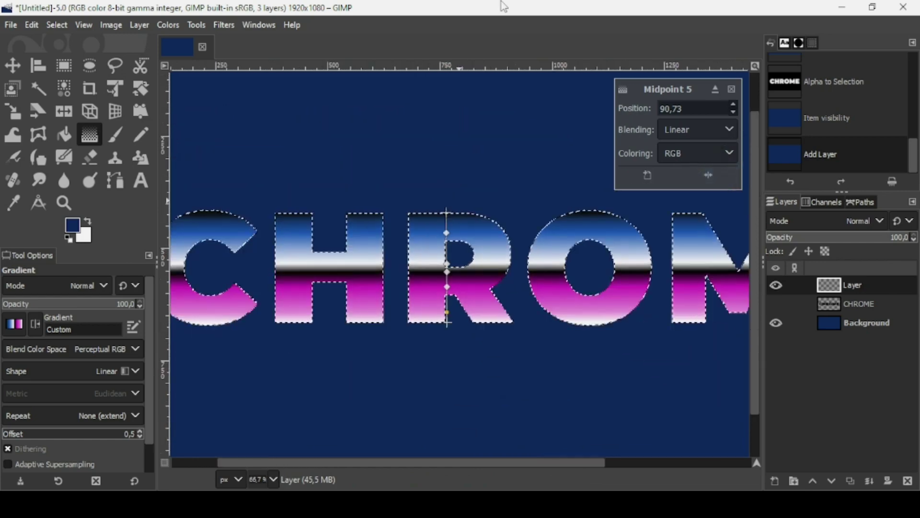
key(minus)
key(minus)
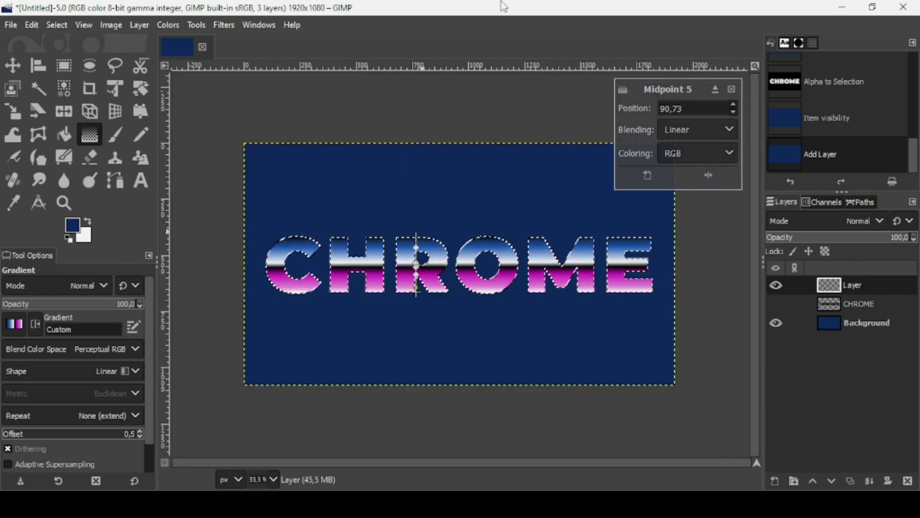
key(plus)
key(plus)
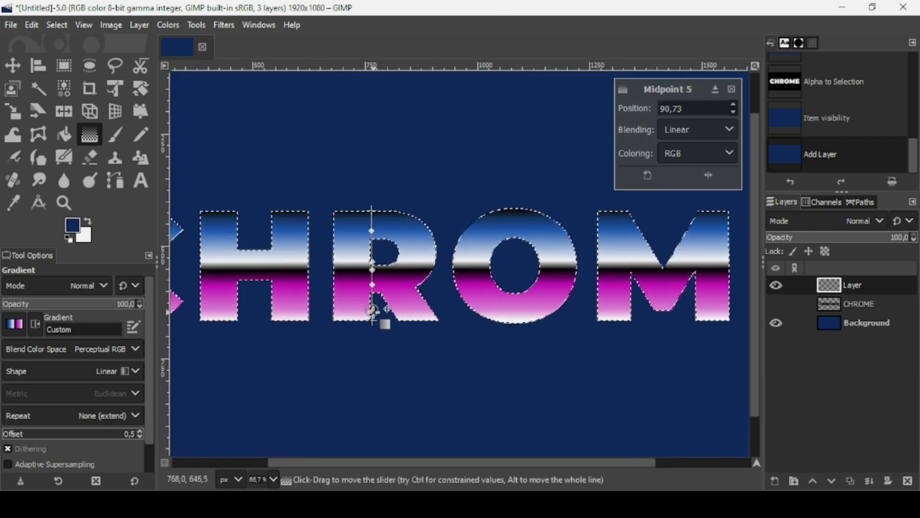
drag(373, 310, 373, 308)
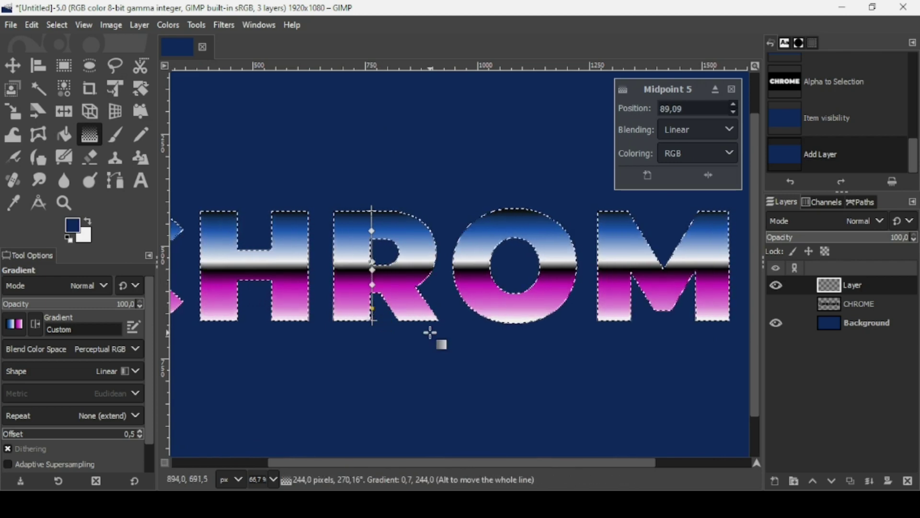
Move the white stop to position 48,72 and the blue stop to 23,80, and apply the gradient to the layer
scroll(431, 333, up, 3)
drag(262, 122, 260, 129)
scroll(757, 258, up, 1)
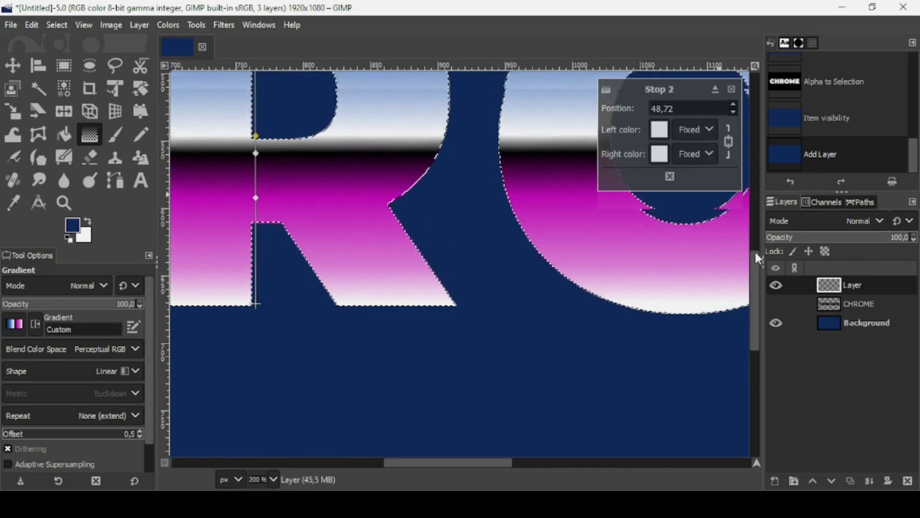
scroll(756, 232, up, 2)
click(256, 142)
drag(256, 142, 255, 157)
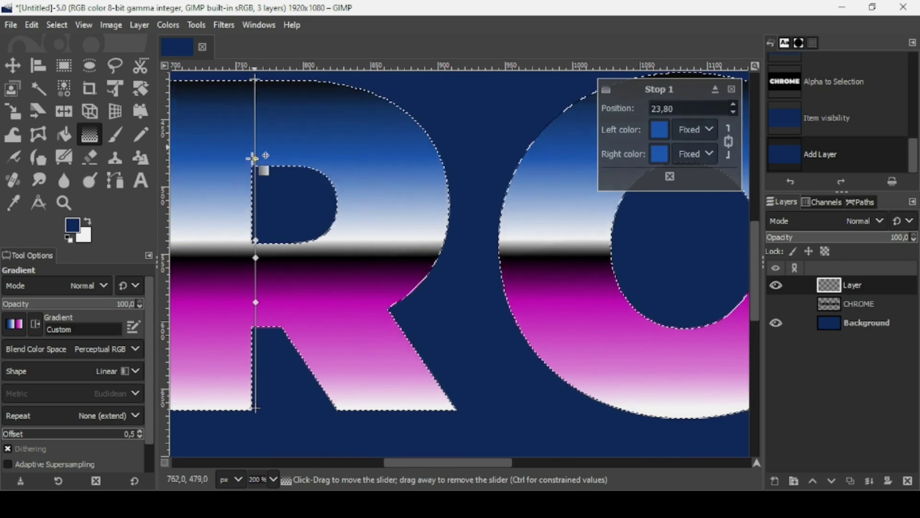
scroll(254, 158, down, 5)
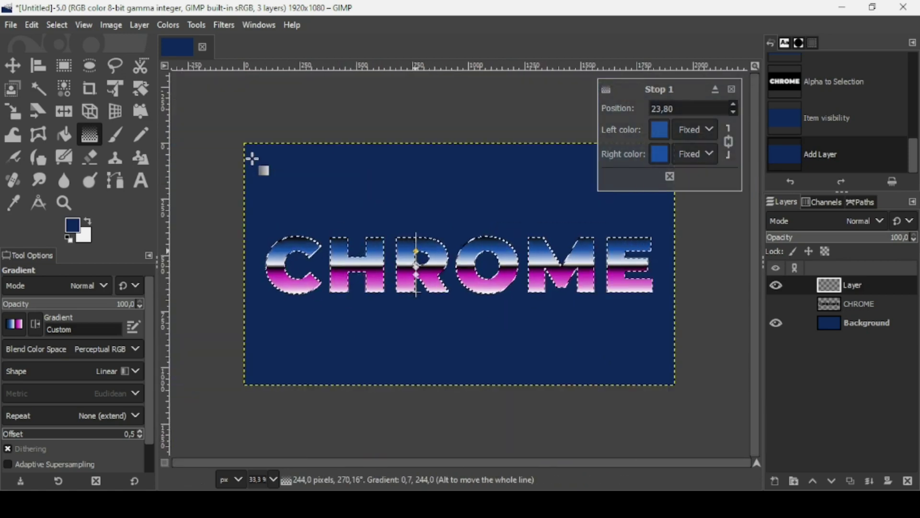
click(11, 65)
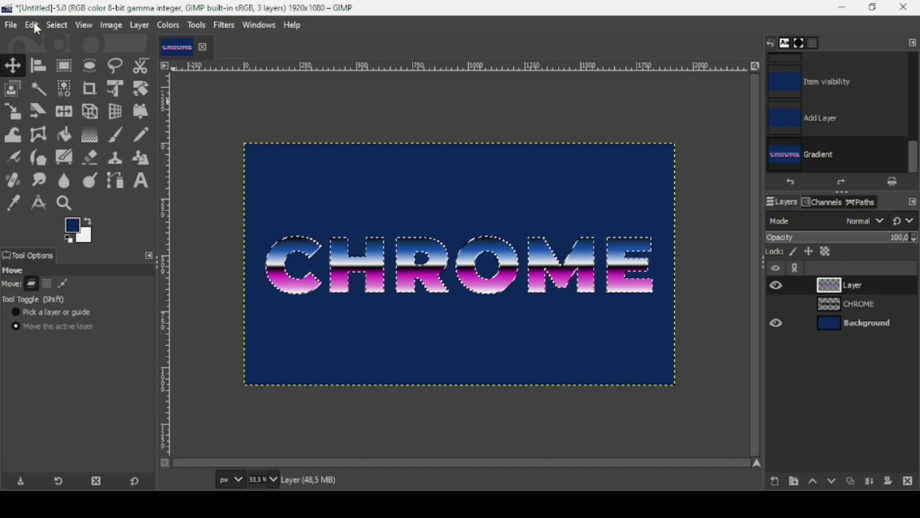
Grow the selection around the CHROME letters by a few pixels
click(56, 27)
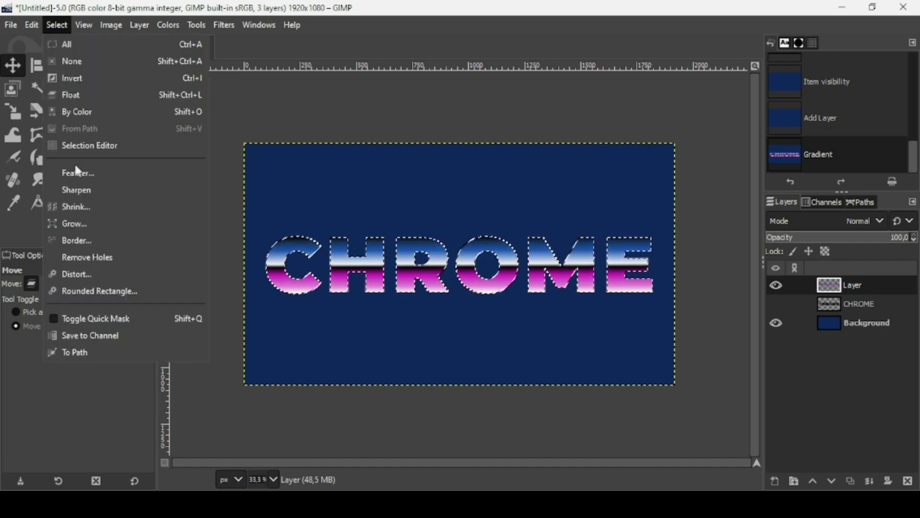
click(79, 221)
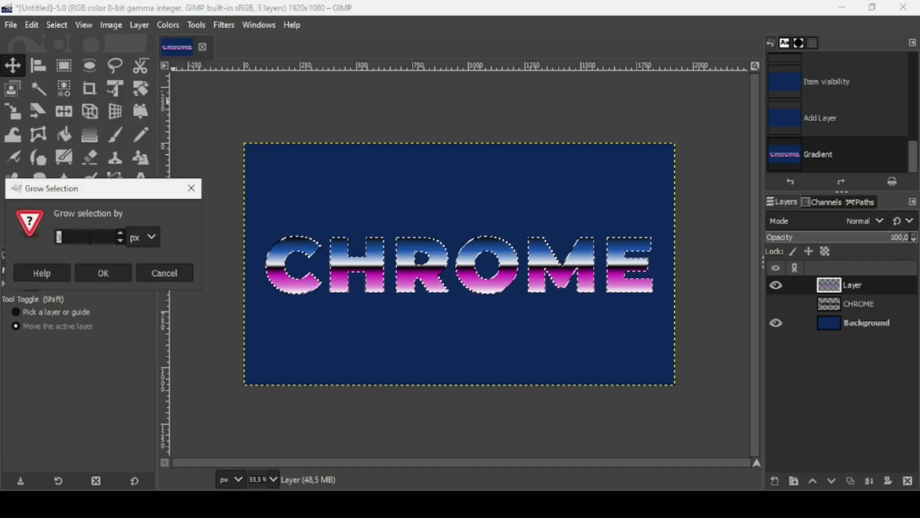
click(113, 267)
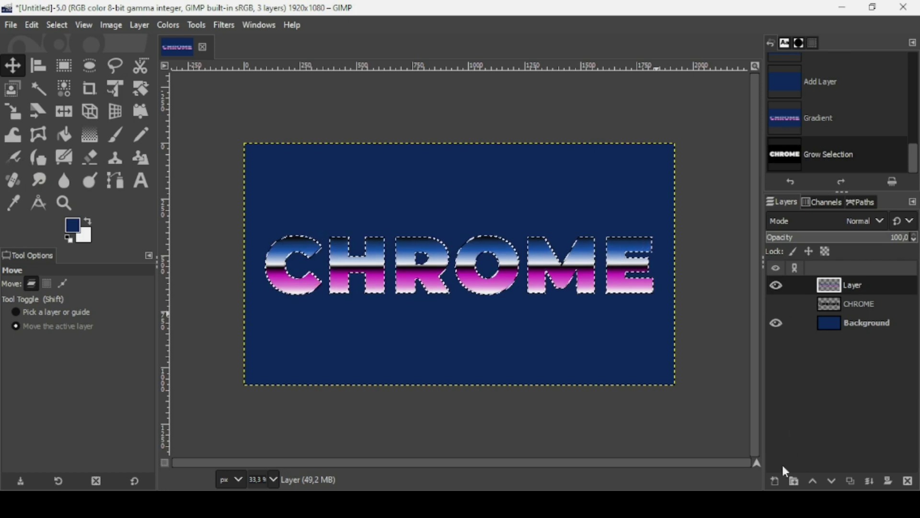
Create a new transparent 1920 x 1080 px layer and place it directly below the gradient text layer
click(777, 482)
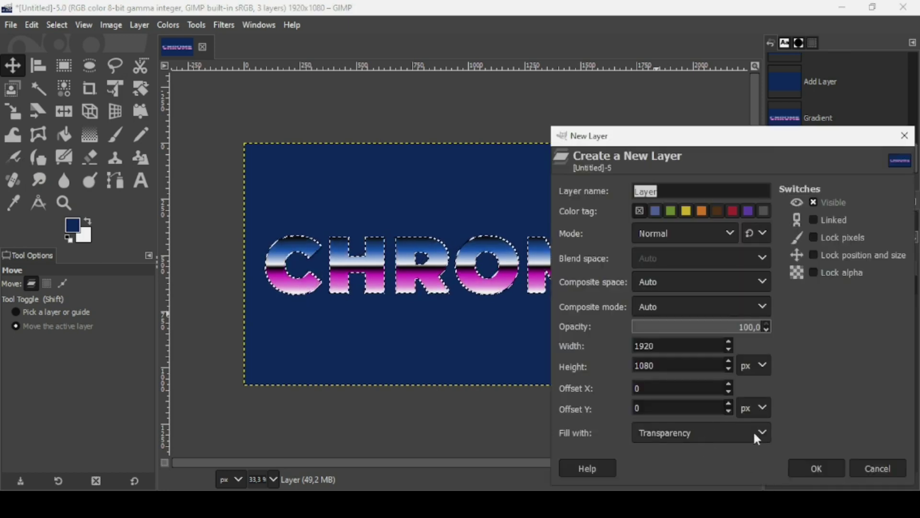
click(820, 466)
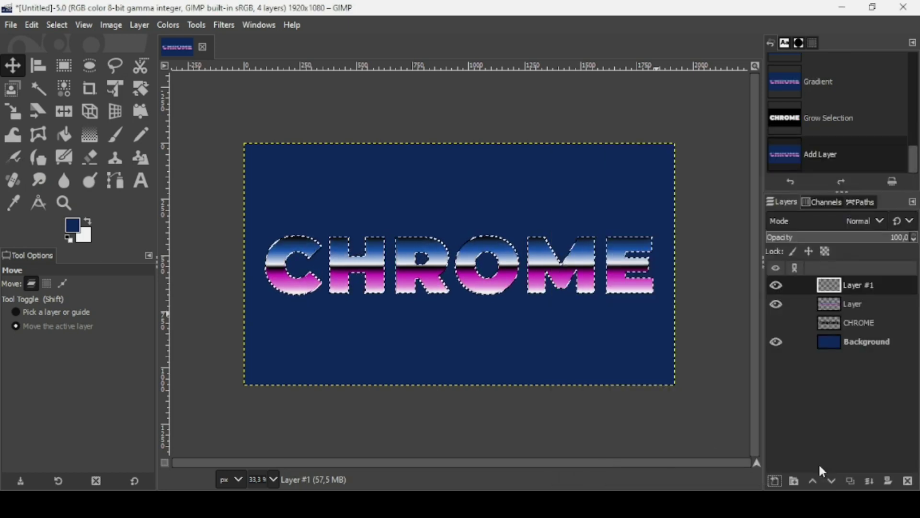
click(833, 482)
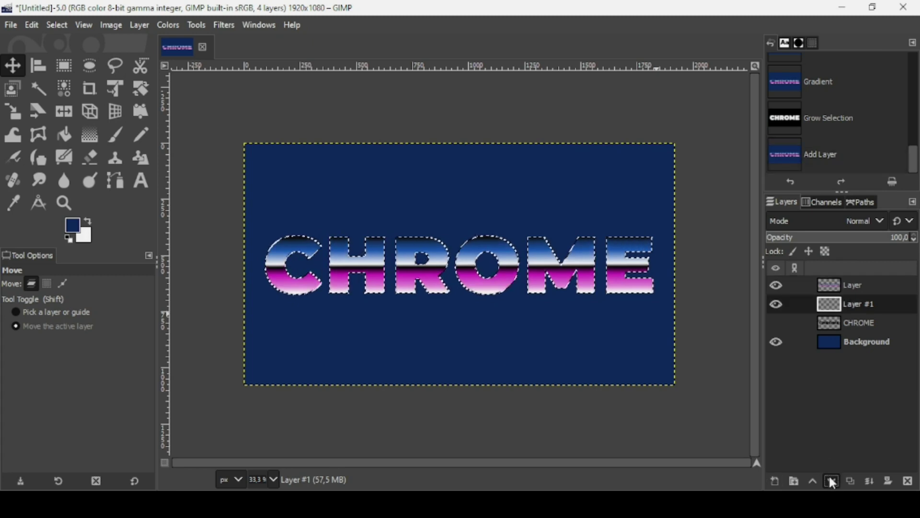
click(783, 288)
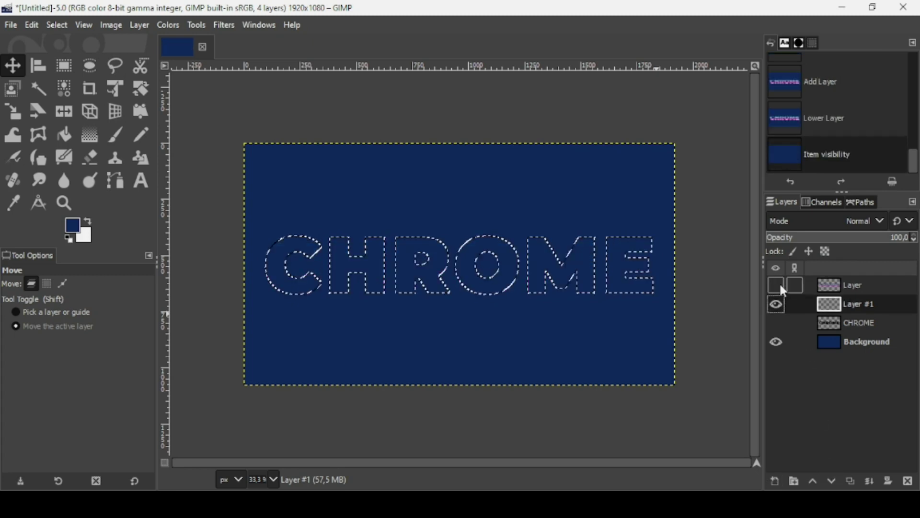
click(783, 288)
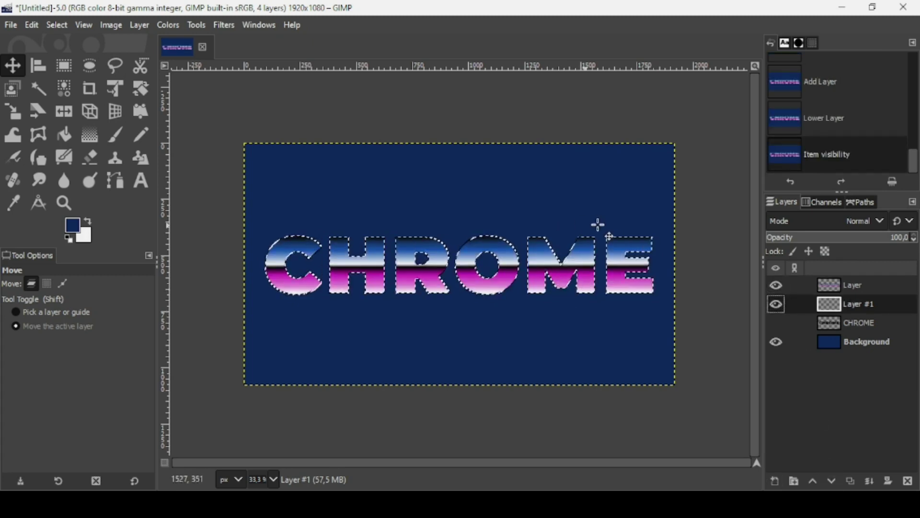
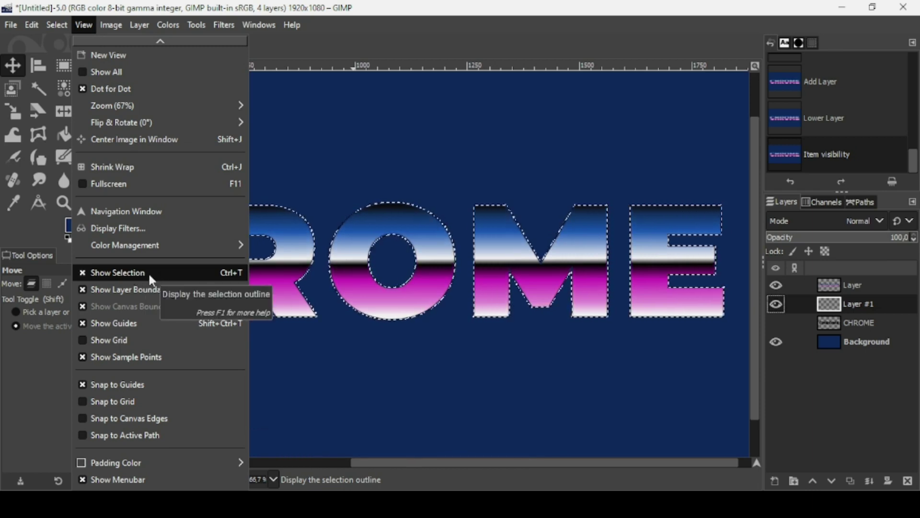
Hide the selection outline and set the Gradient tool to the Crown molding gradient with a clockwise spiral shape
click(148, 272)
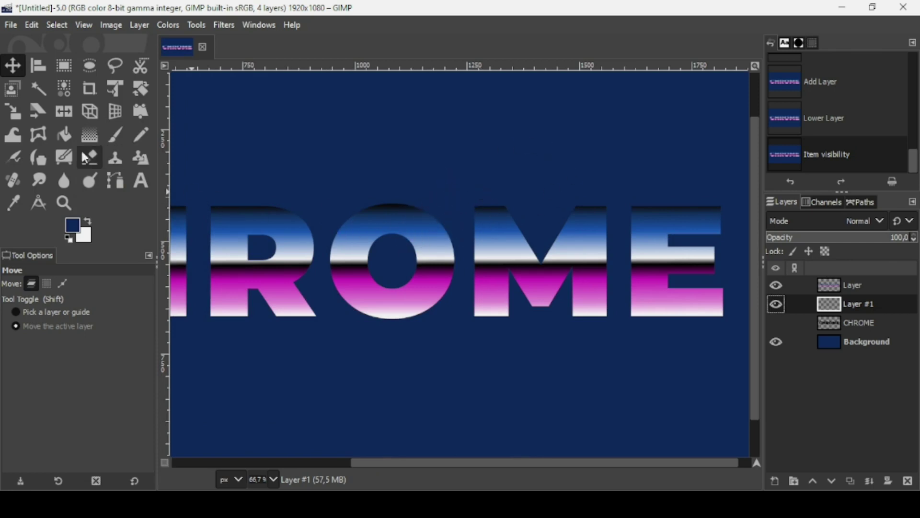
click(92, 137)
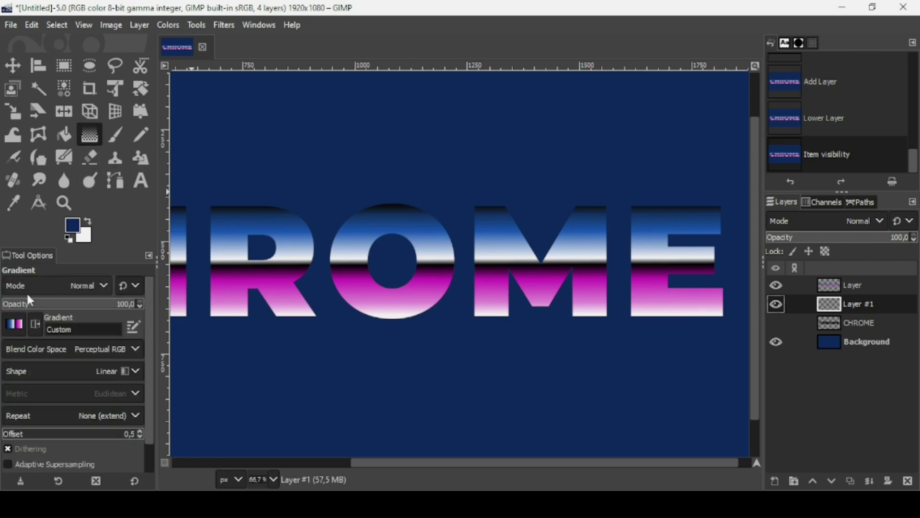
click(20, 323)
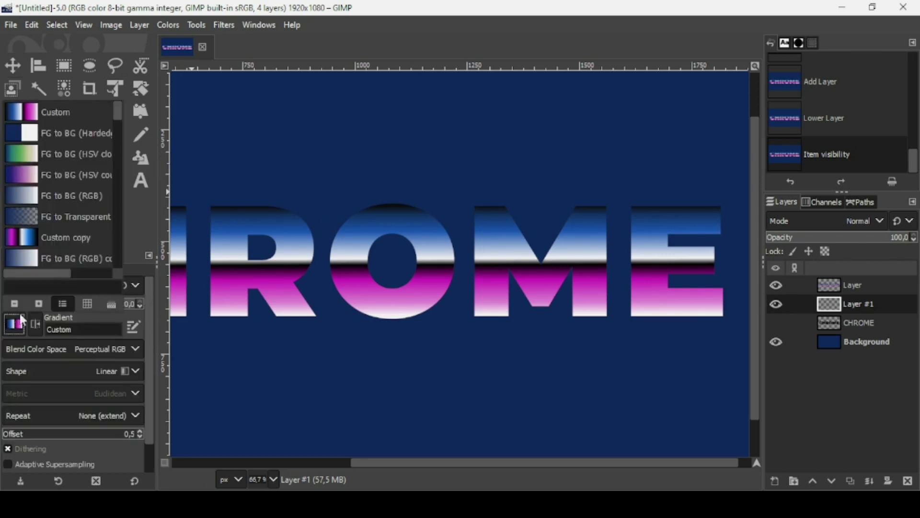
drag(117, 113, 108, 176)
click(88, 136)
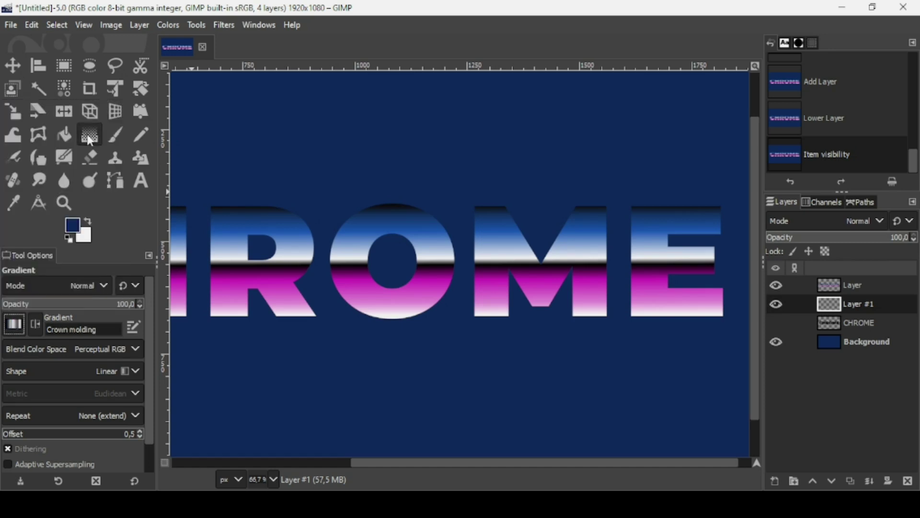
click(126, 373)
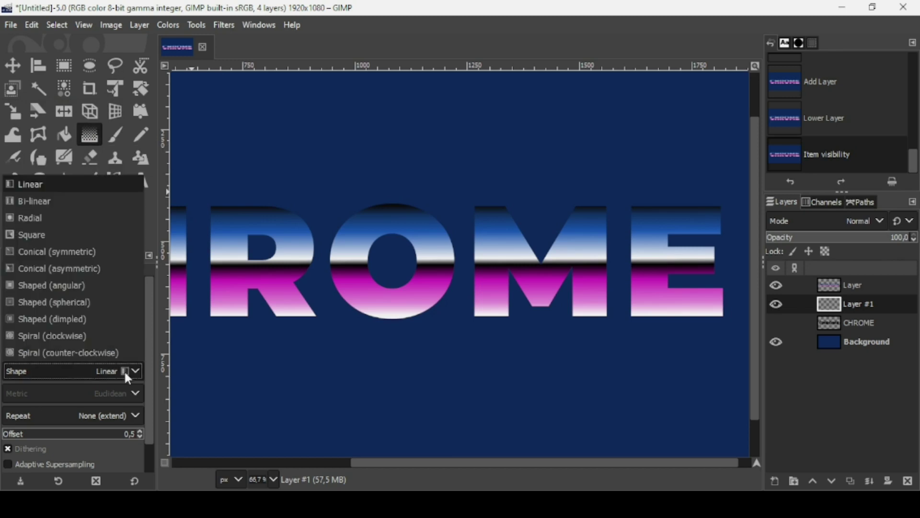
click(88, 335)
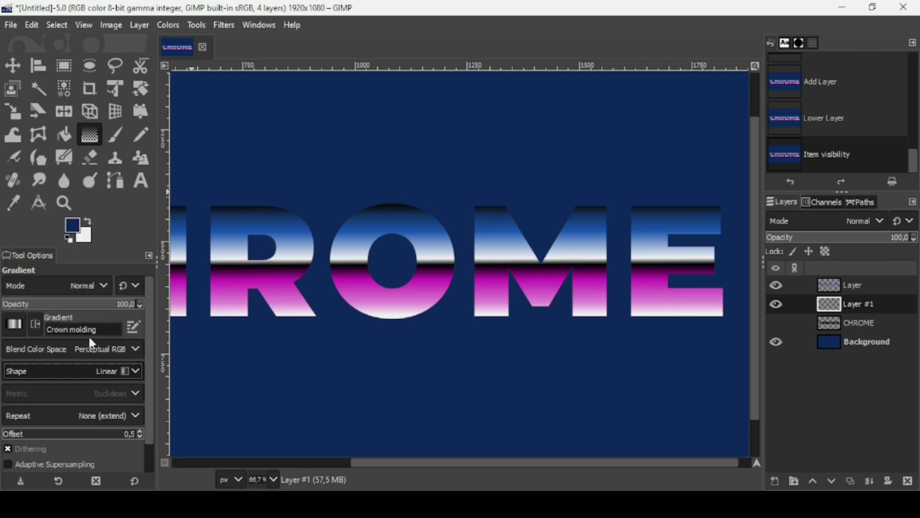
Draw the gradient on Layer #1 from below the letter C up to the letter M, about 1170 px long
key(minus)
key(minus)
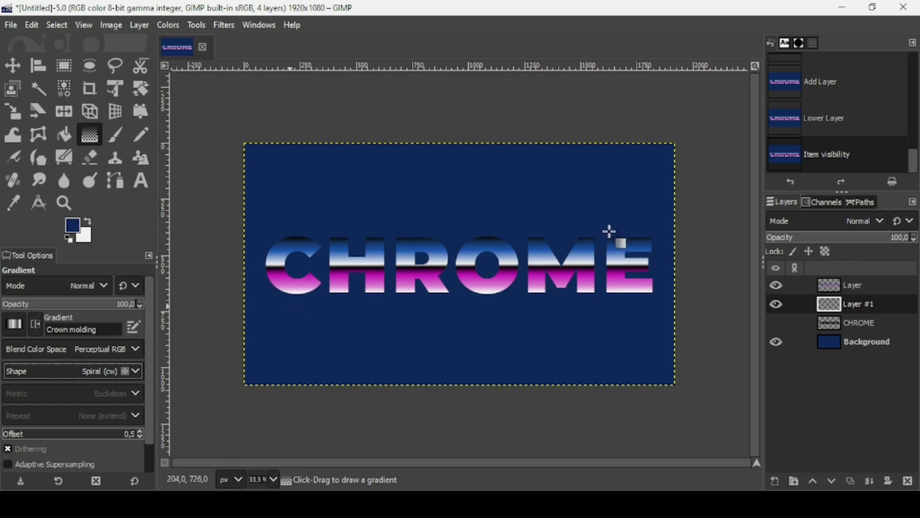
drag(290, 306, 549, 261)
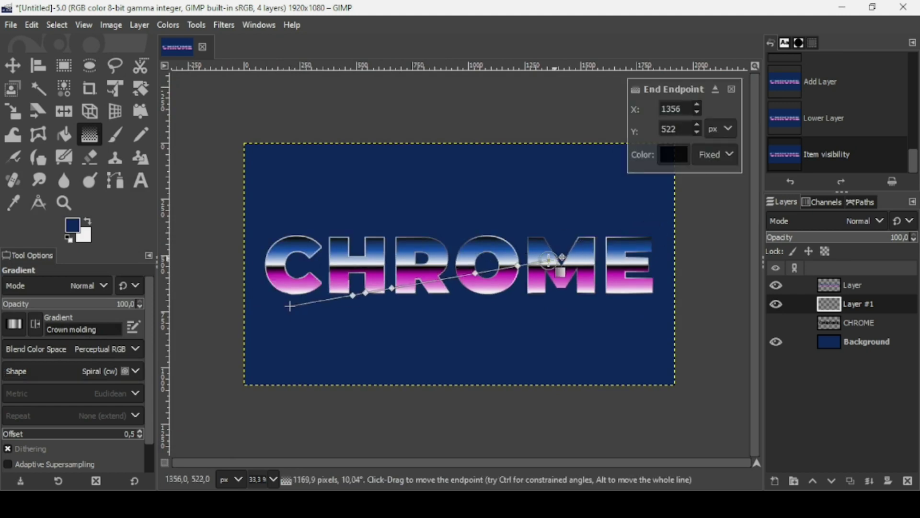
scroll(408, 298, up, 1)
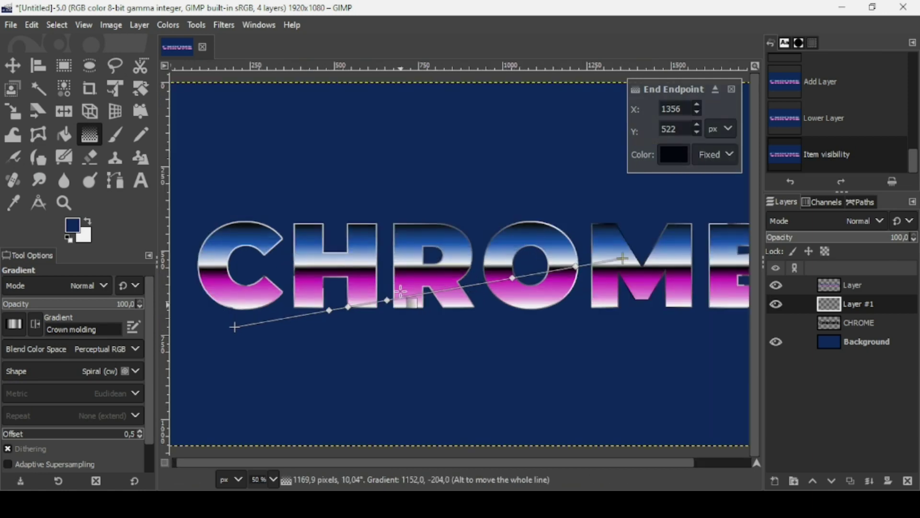
scroll(401, 291, up, 1)
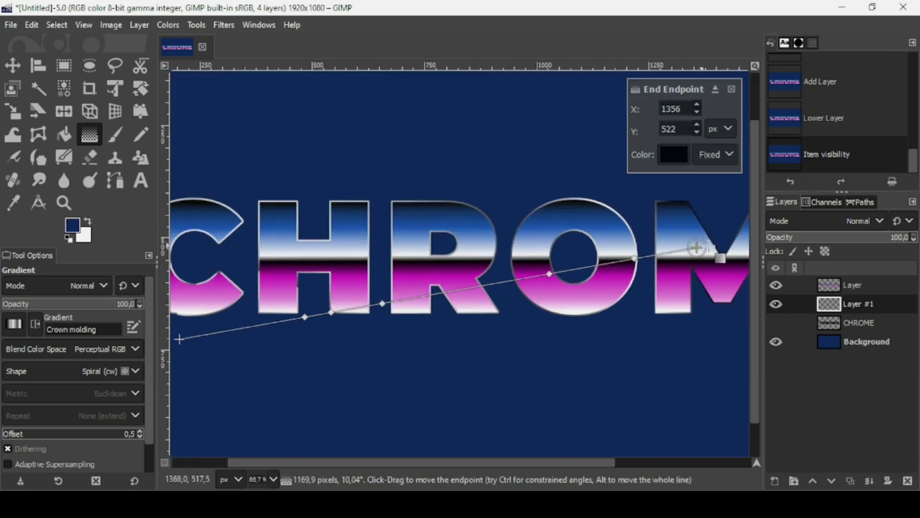
Move the gradient's end endpoint to 1347, 466, extend it to the canvas's right edge near 1888, 412, and apply the gradient
drag(697, 249, 692, 223)
scroll(693, 223, down, 3)
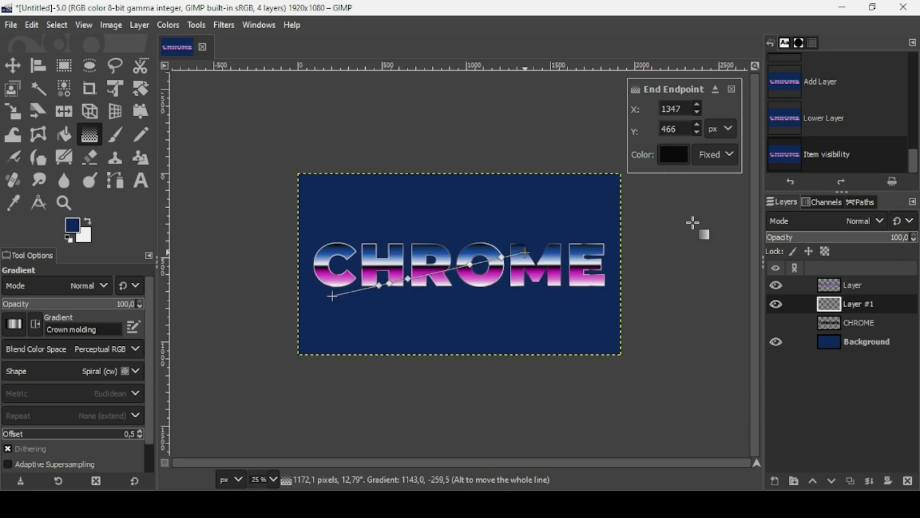
drag(525, 253, 617, 242)
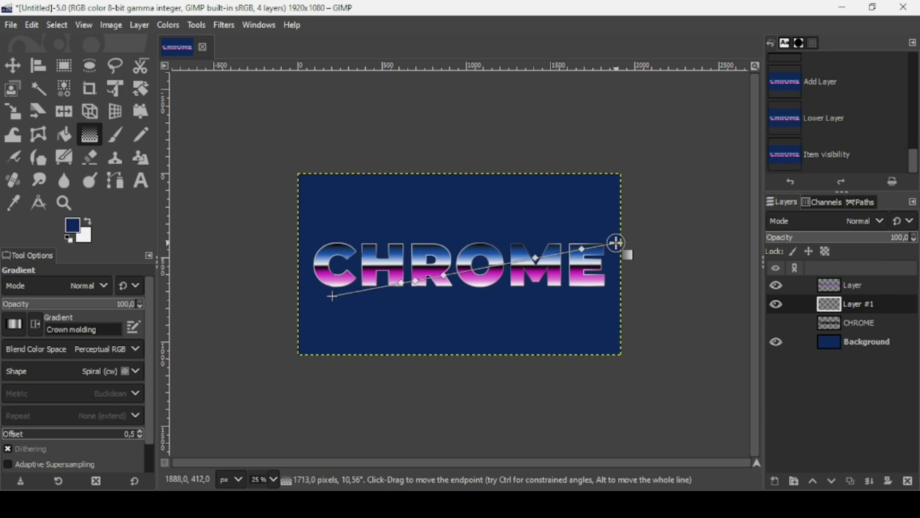
key(Return)
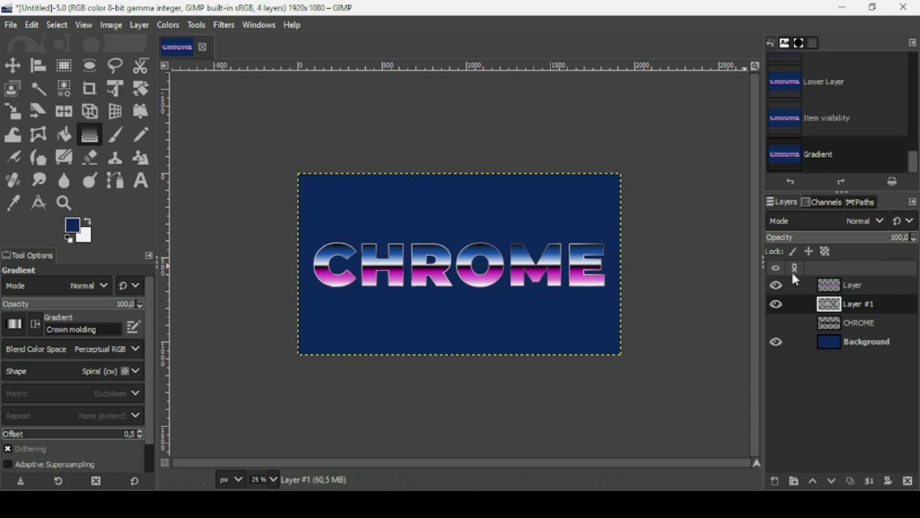
Check the spiral gradient beneath the top text layer, and merge the top layer down into Layer #1
click(828, 286)
click(776, 286)
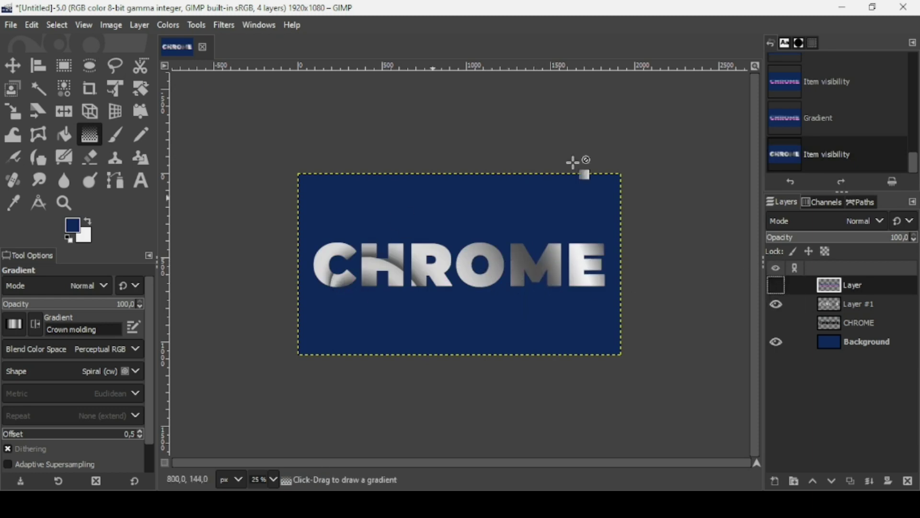
click(776, 286)
click(872, 482)
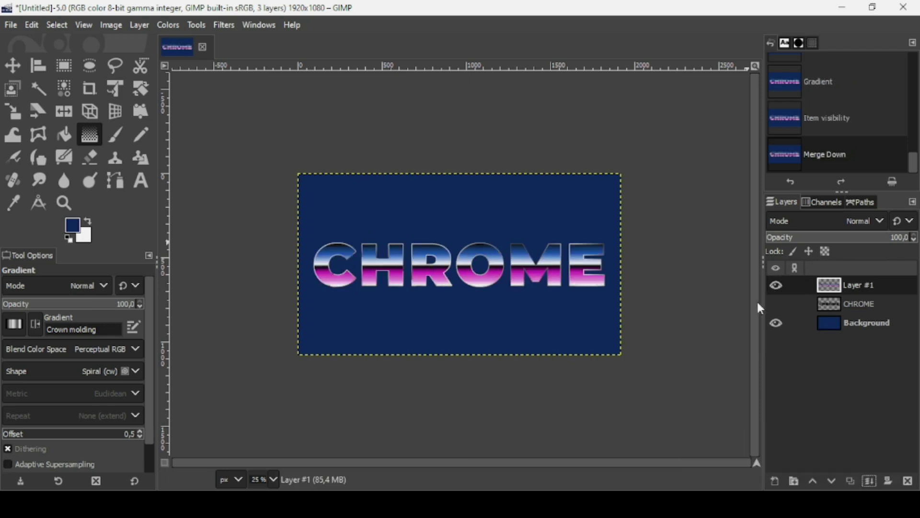
Delete the original black CHROME text layer, and make the merged Layer #1 visible and active
click(777, 305)
click(777, 286)
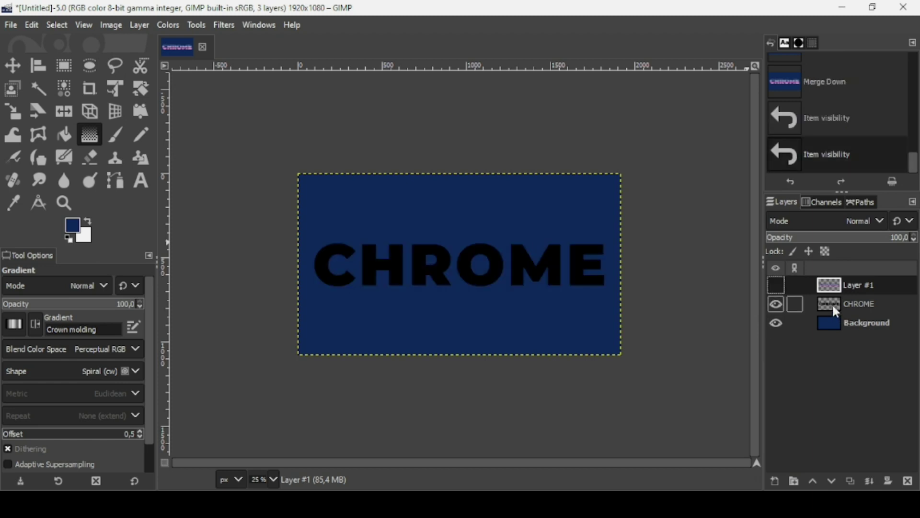
click(835, 306)
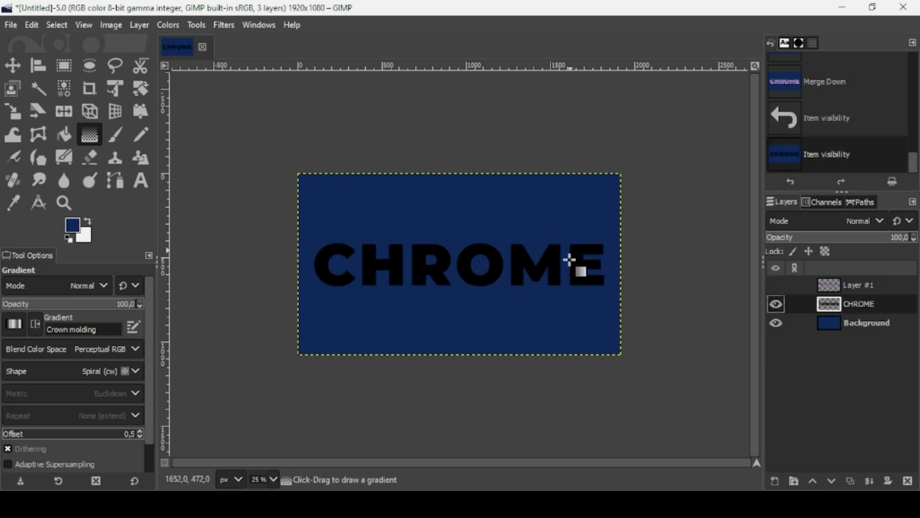
click(909, 482)
click(779, 287)
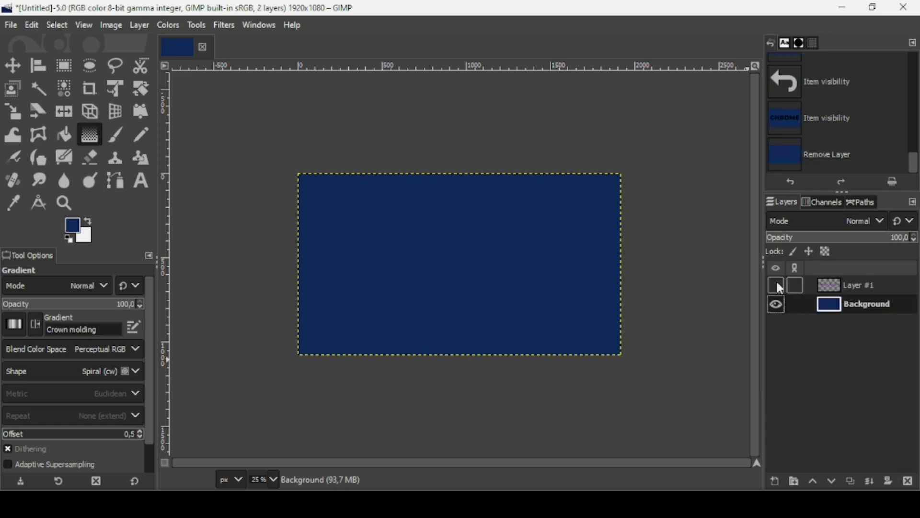
click(828, 286)
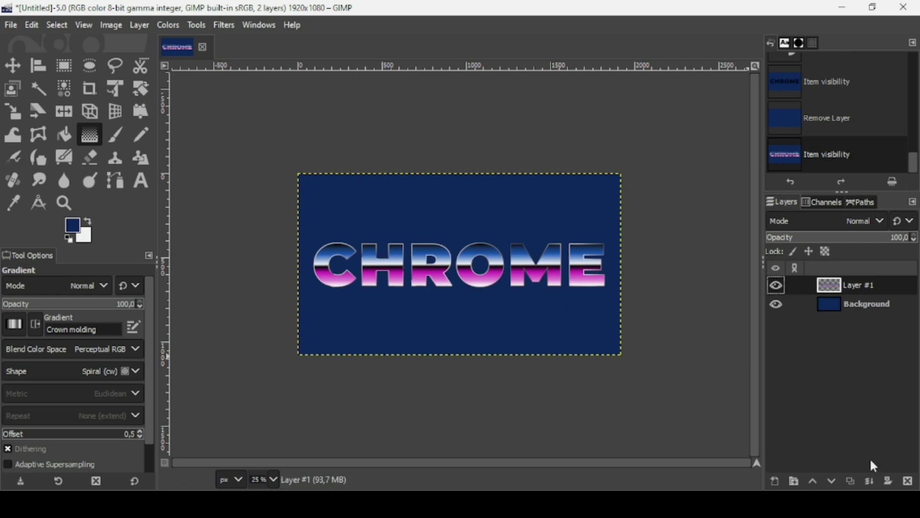
Duplicate Layer #1, flip the copied lettering vertically, and turn the floating selection into a new layer
click(851, 481)
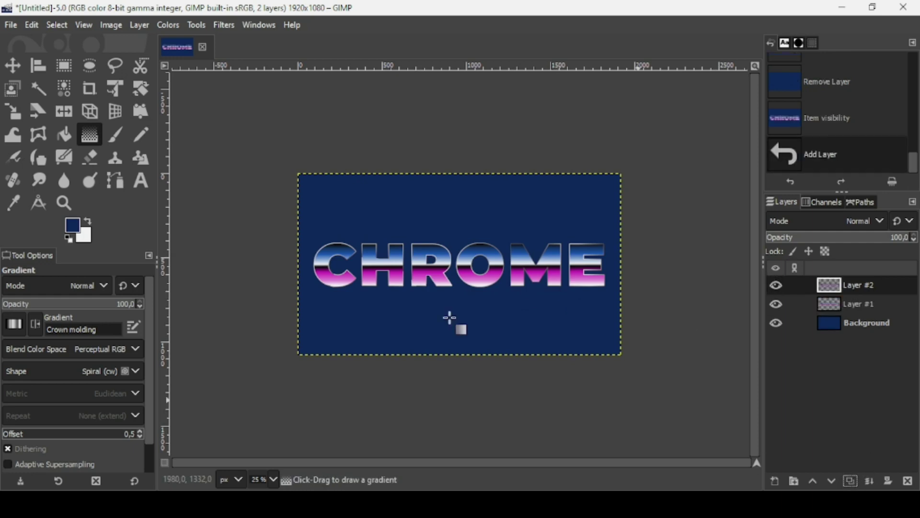
click(68, 112)
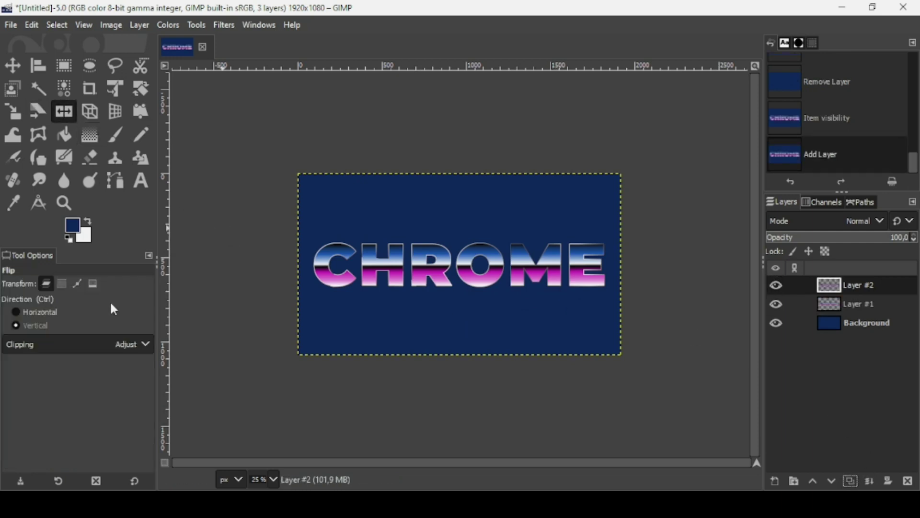
click(62, 325)
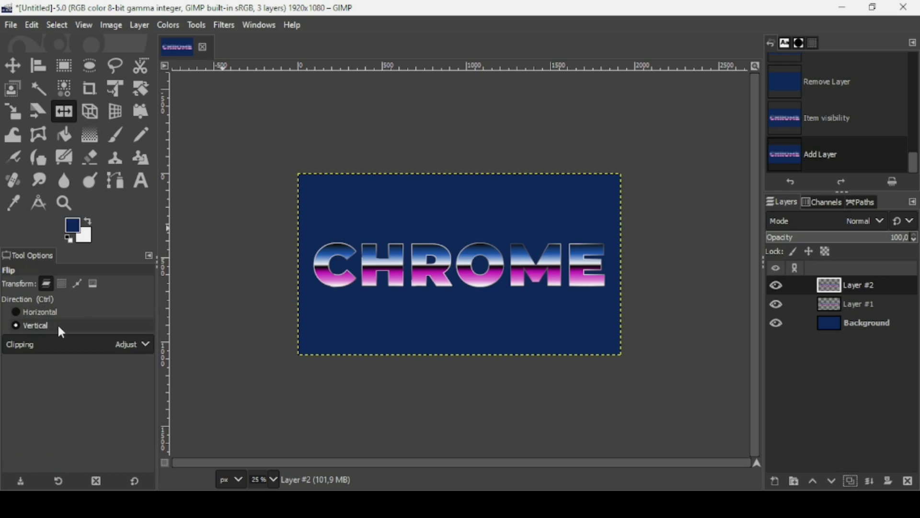
click(448, 301)
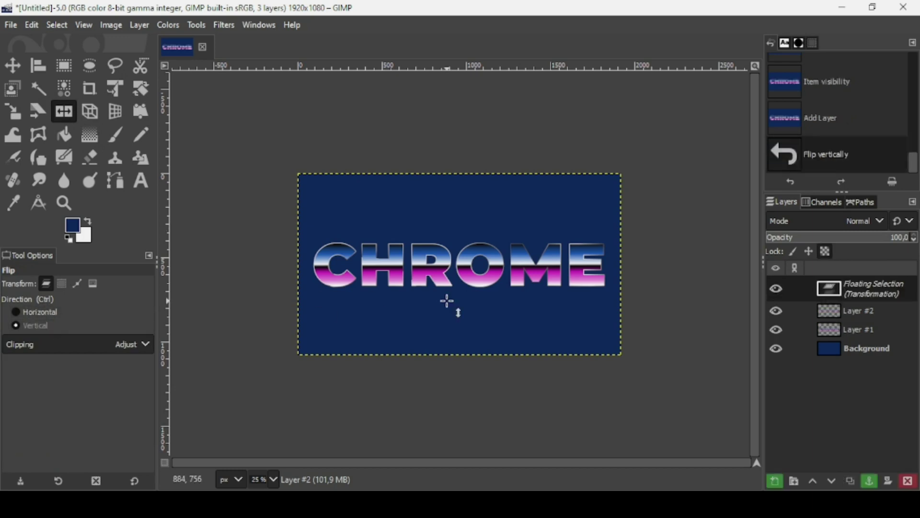
click(12, 67)
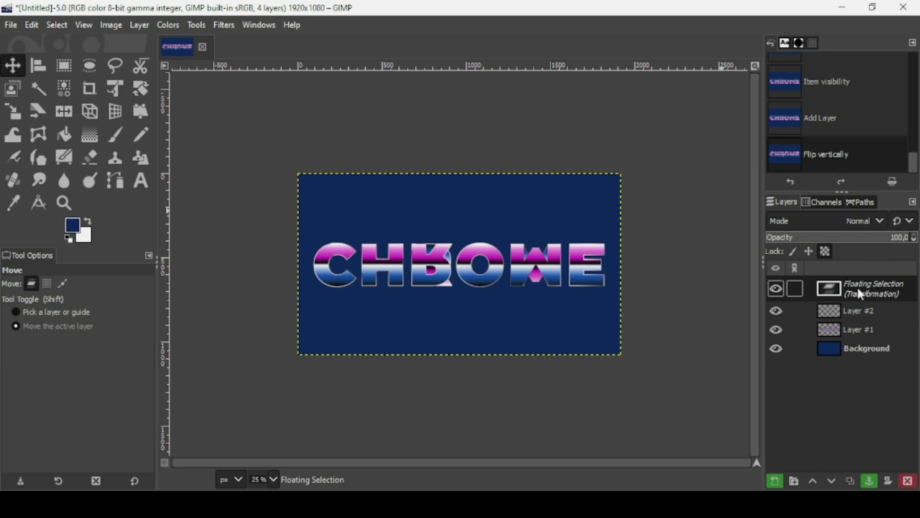
click(776, 482)
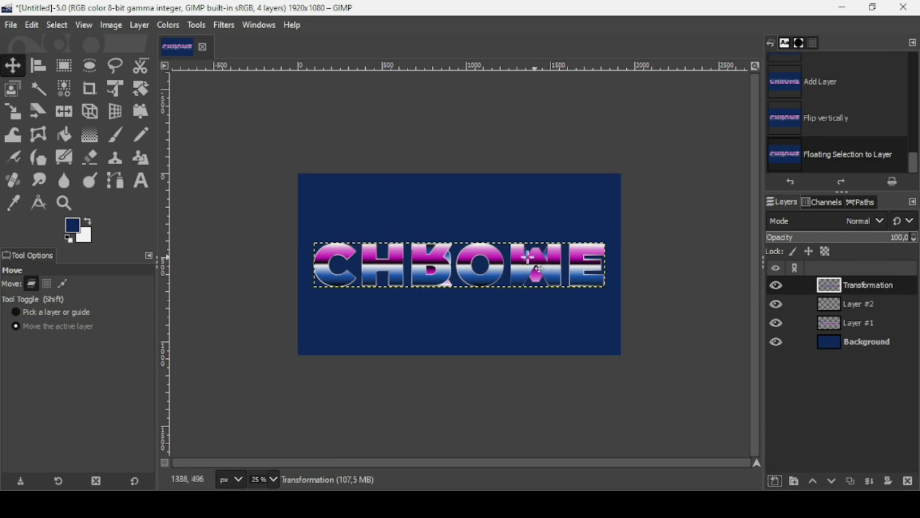
Move the flipped lettering directly below the upright text, expand its layer to image size, and nudge it up slightly
drag(532, 257, 531, 302)
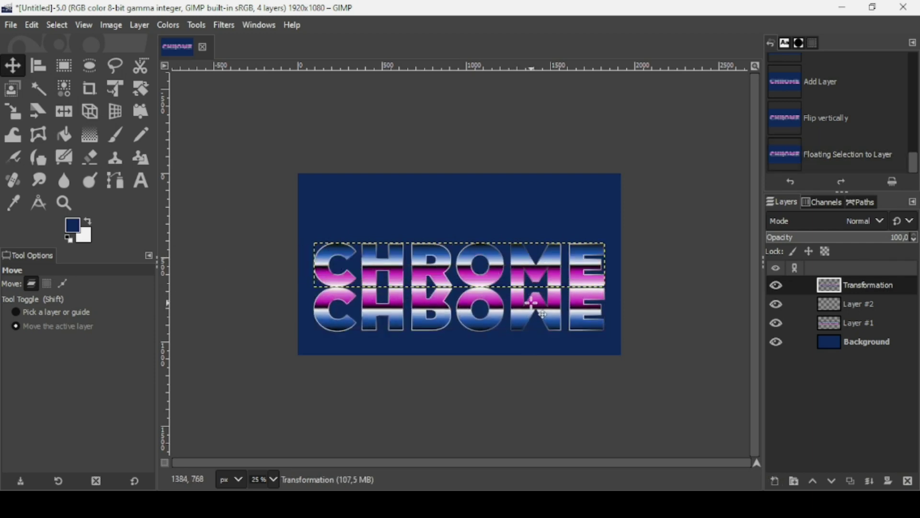
right_click(827, 286)
click(787, 237)
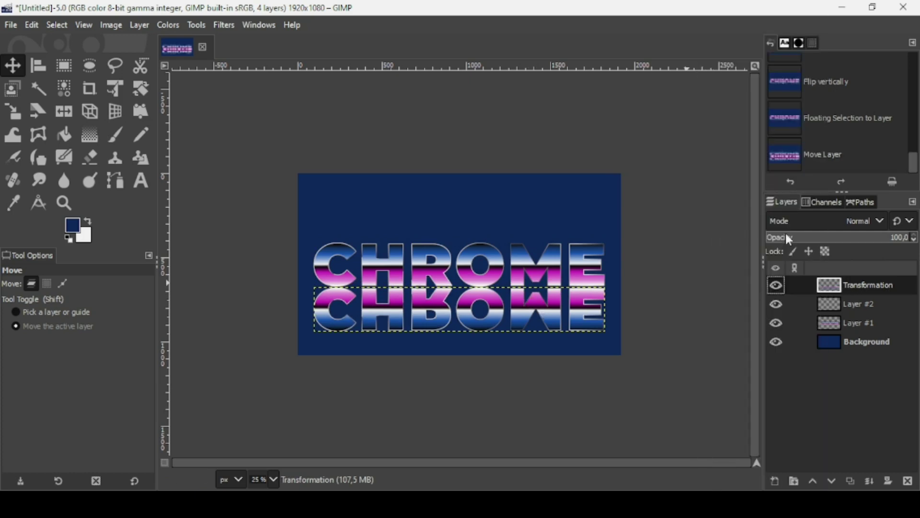
drag(534, 325, 534, 324)
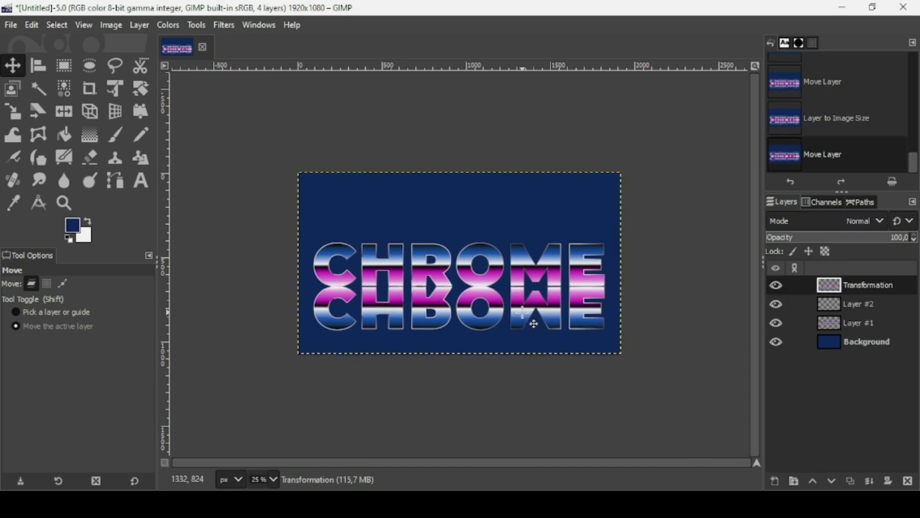
Add a white (full opacity) layer mask to the flipped lettering's Transformation layer
right_click(777, 285)
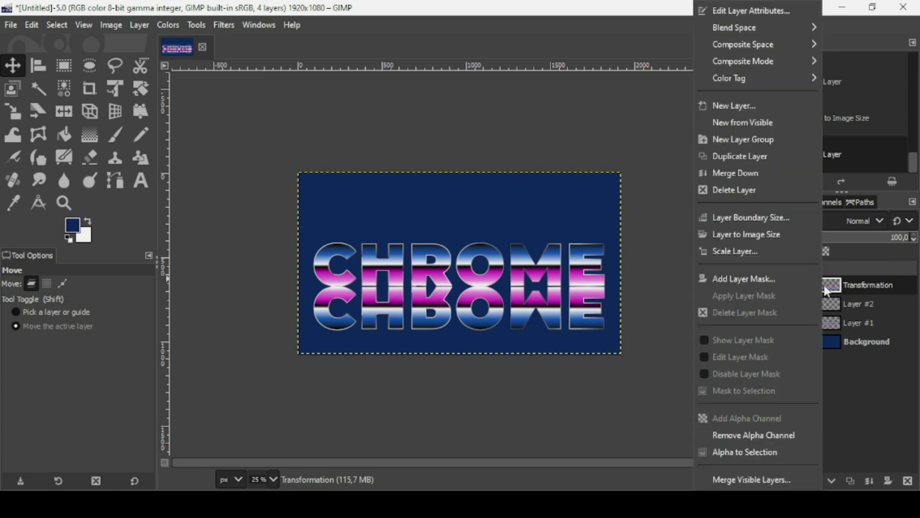
click(774, 274)
click(777, 237)
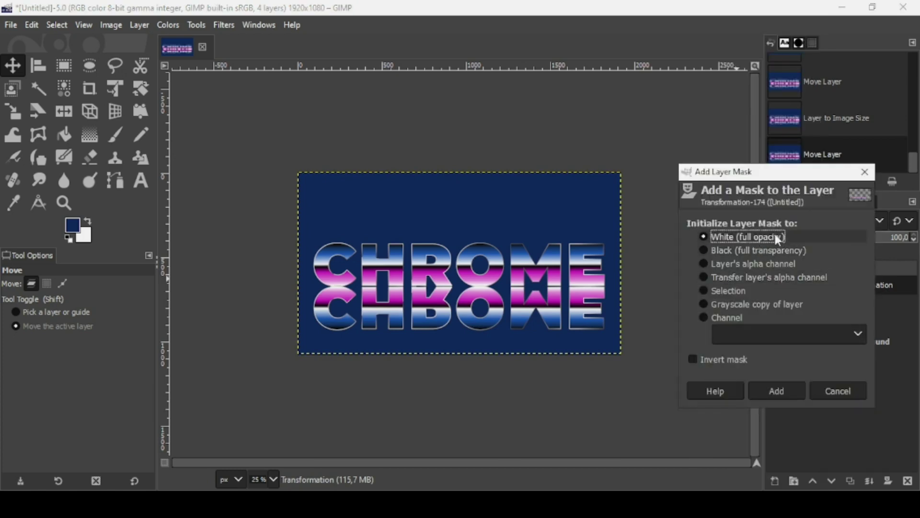
click(785, 389)
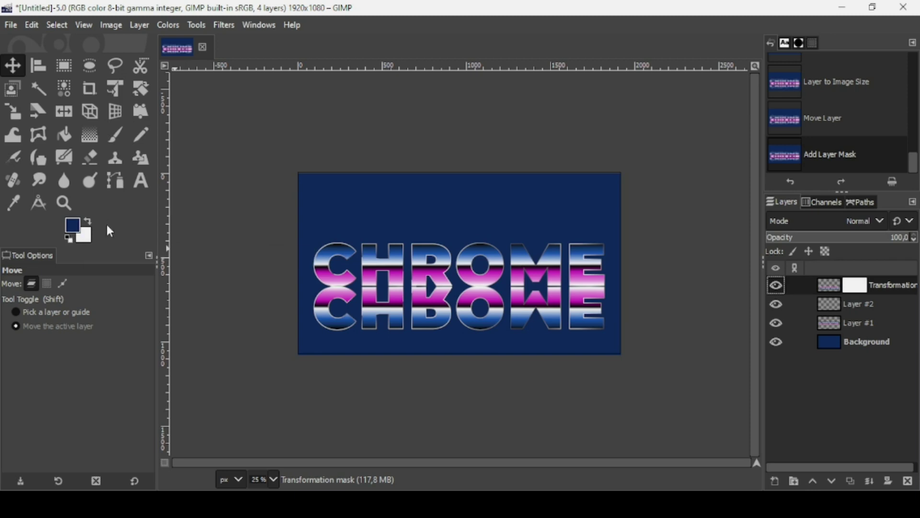
Reset the foreground and background colours to black and white, and set the Gradient tool to FG to BG (RGB)
click(67, 238)
click(93, 143)
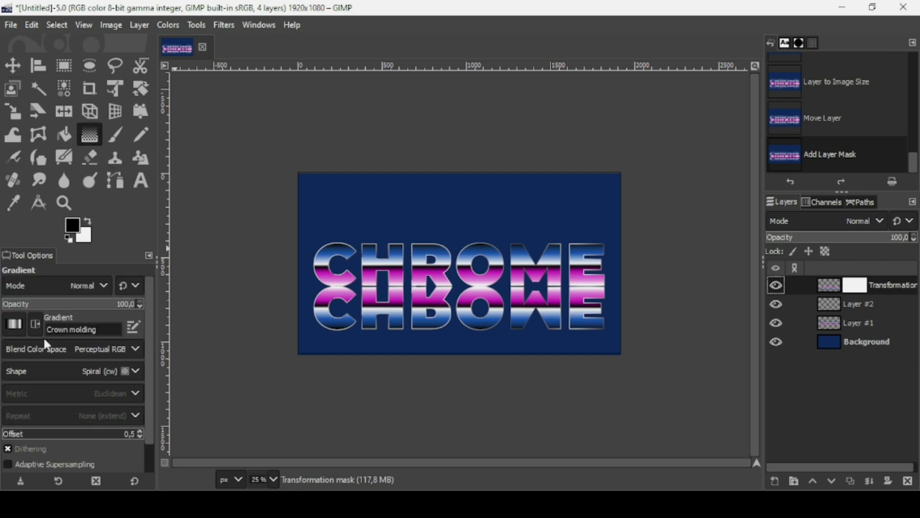
click(15, 325)
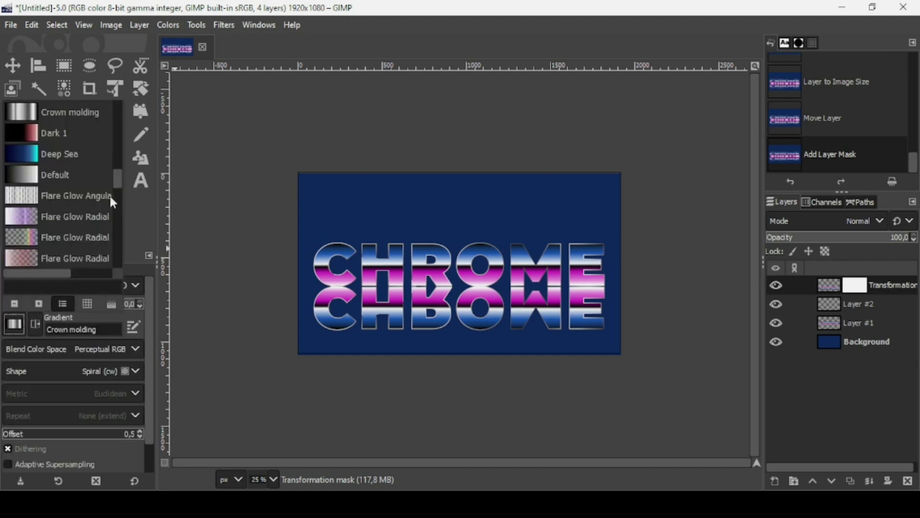
drag(119, 177, 120, 106)
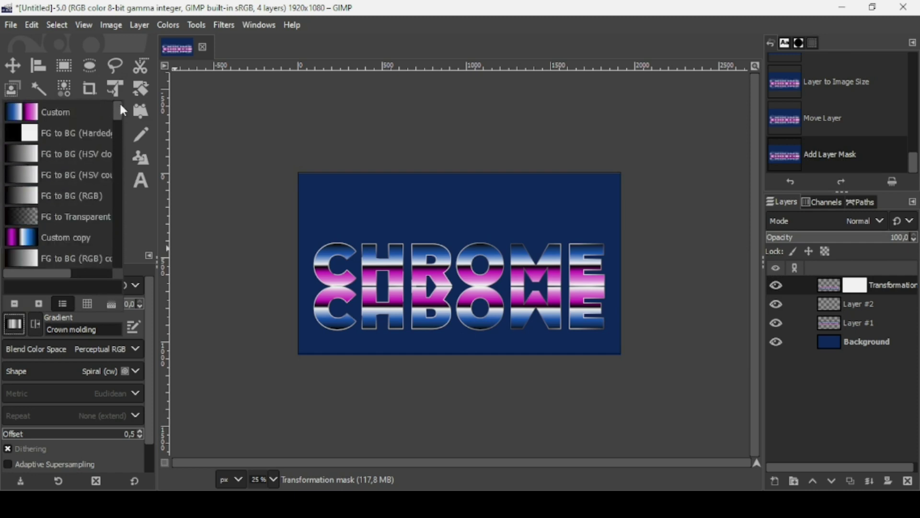
click(92, 194)
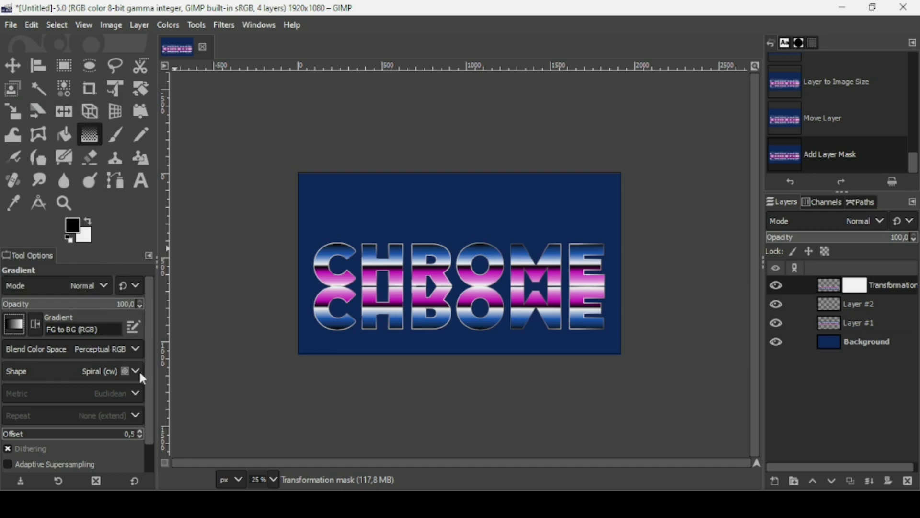
Fade the reflection's layer mask with a linear black-to-white gradient from about (792, 1020) up to the top edge of the upright lettering
click(88, 373)
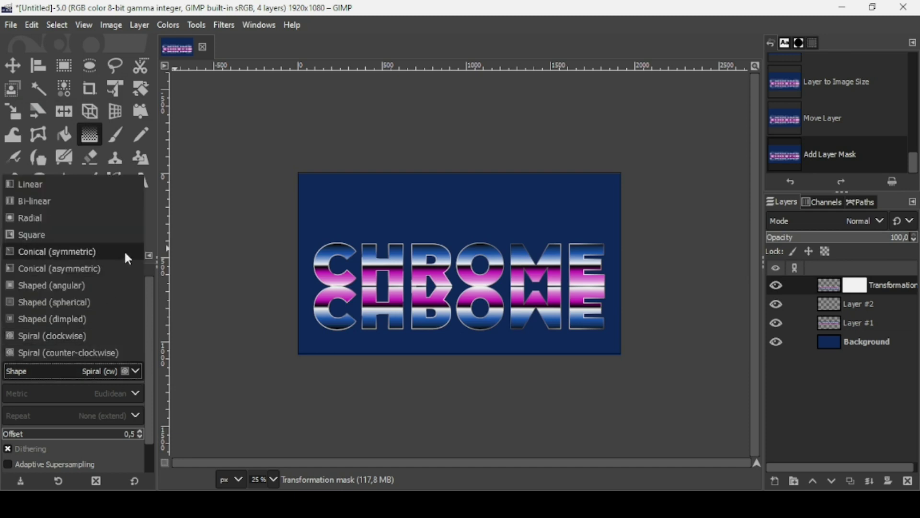
click(88, 183)
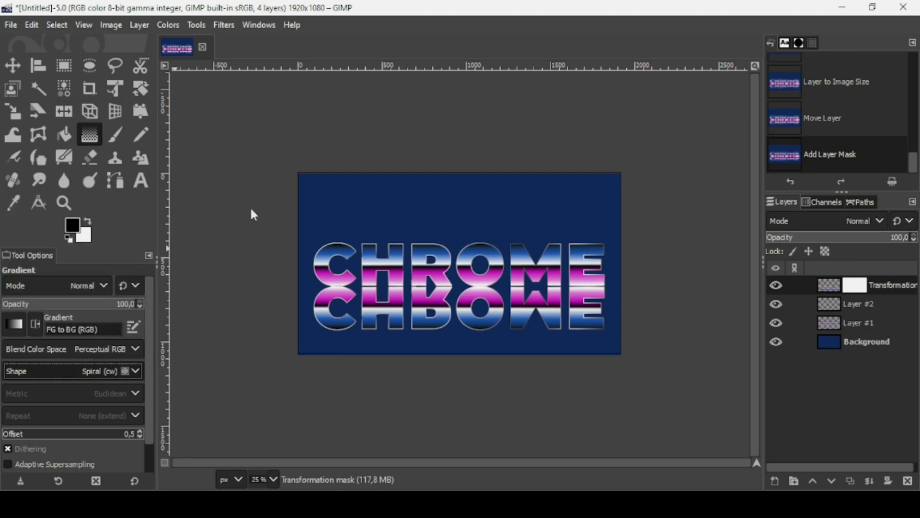
click(833, 286)
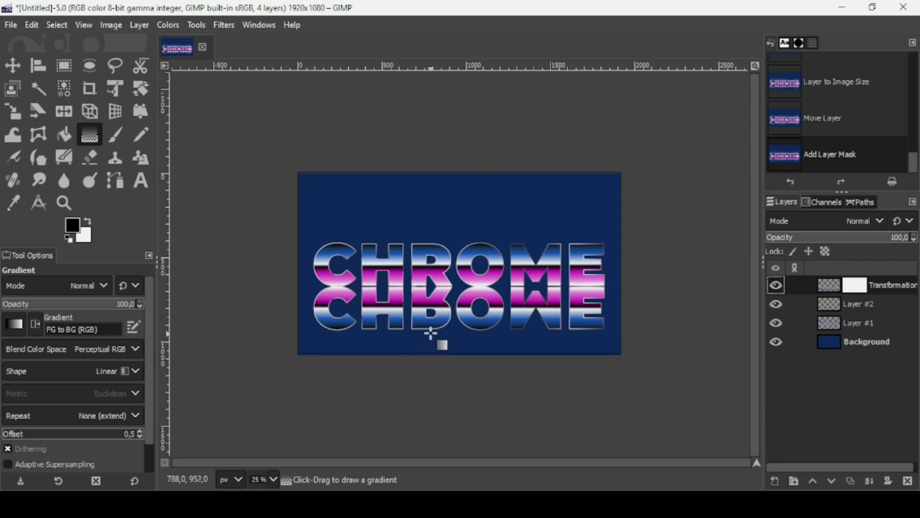
drag(430, 331, 432, 284)
drag(431, 331, 432, 345)
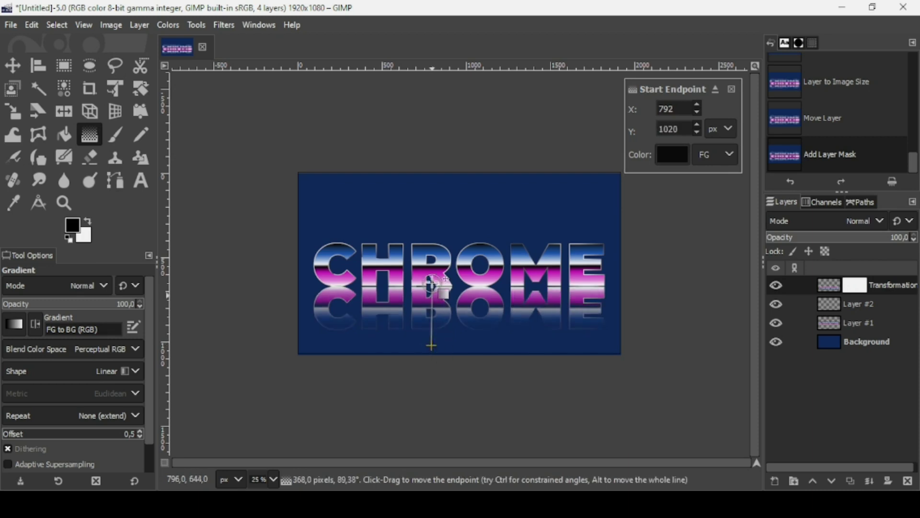
drag(432, 284, 431, 240)
click(432, 345)
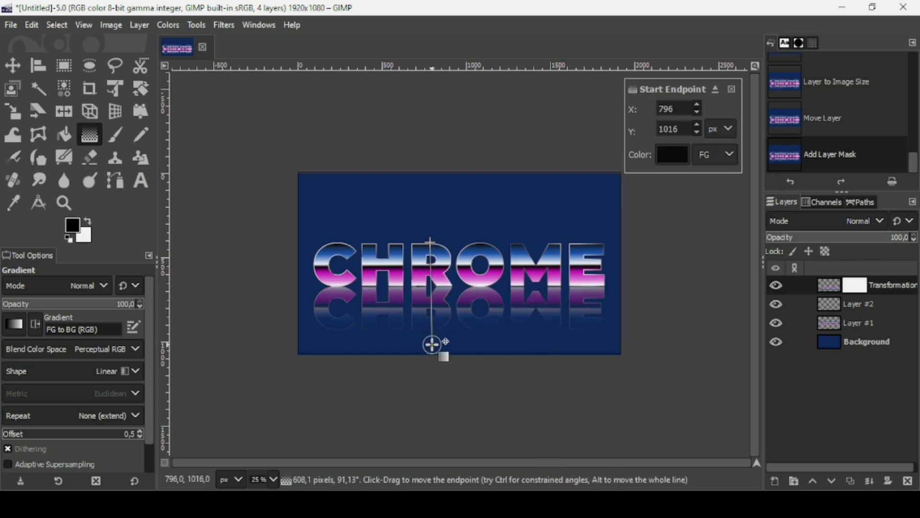
drag(432, 345, 432, 345)
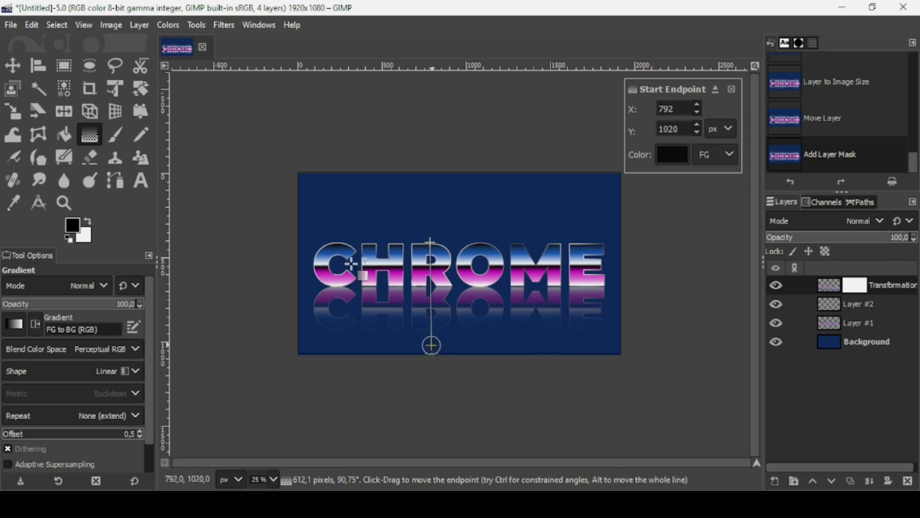
click(12, 65)
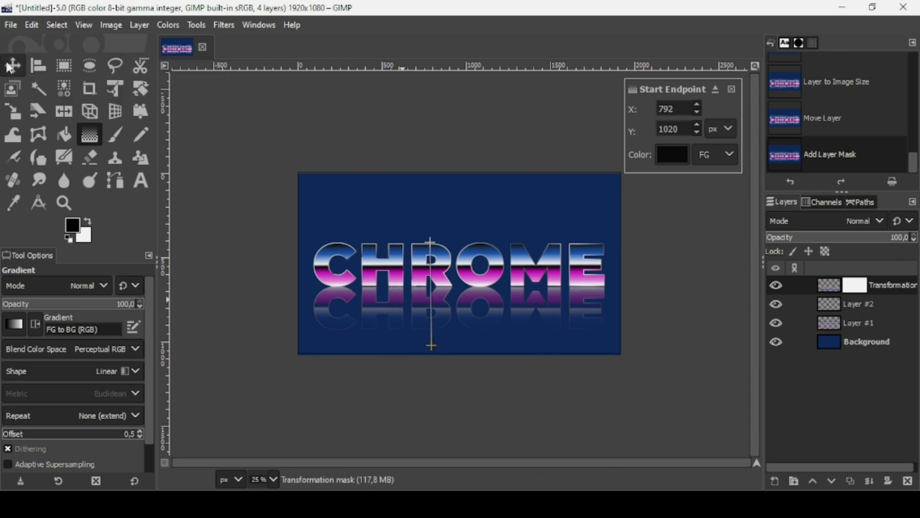
Apply the layer mask to the Transformation layer and lower that layer directly above Background
right_click(818, 283)
click(754, 294)
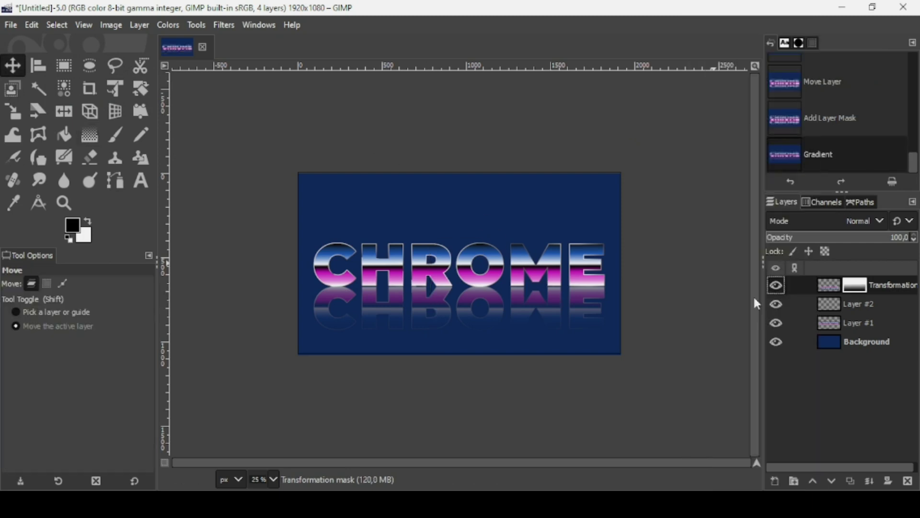
click(838, 475)
click(838, 475)
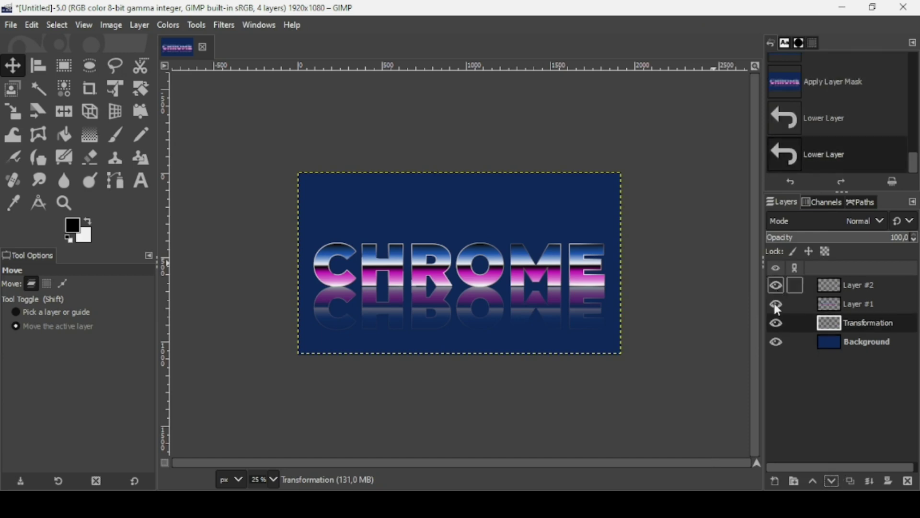
Hide the lettering layers to isolate and delete Layer #2, and make Transformation and Layer #1 visible again
click(776, 322)
click(777, 304)
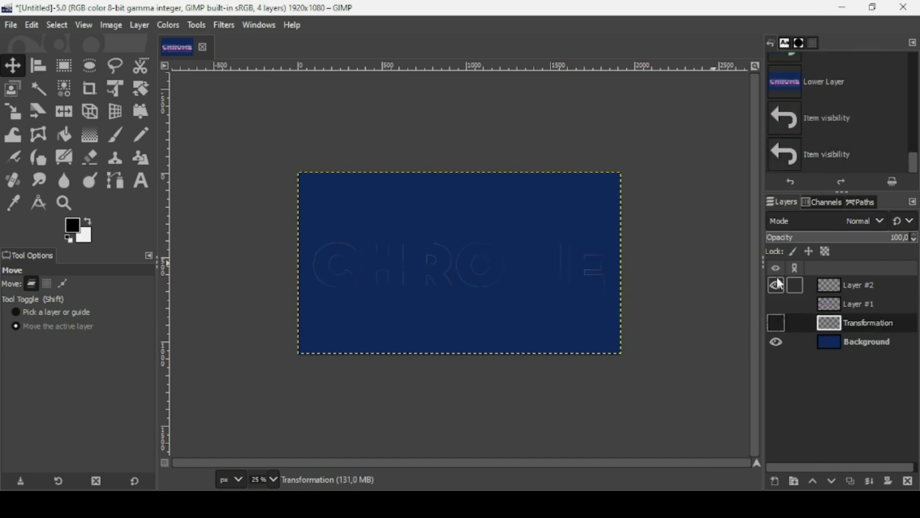
click(779, 284)
click(841, 284)
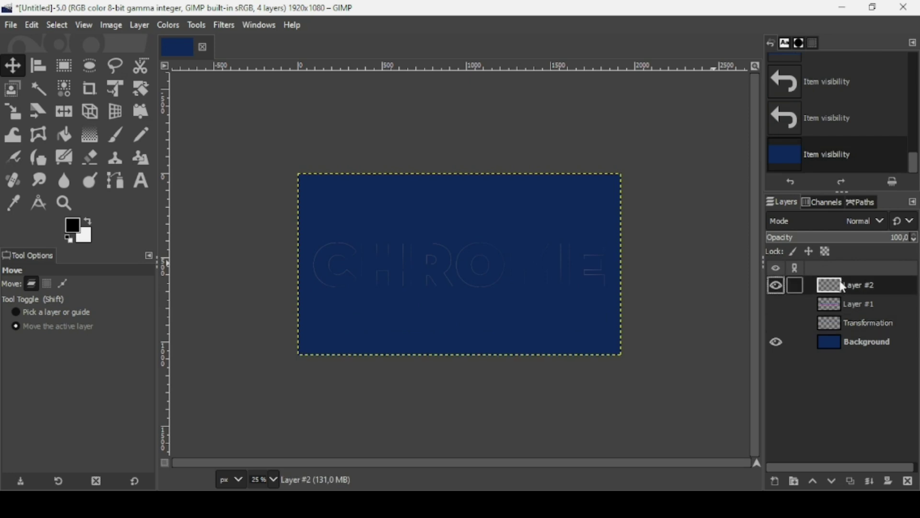
click(911, 482)
click(776, 305)
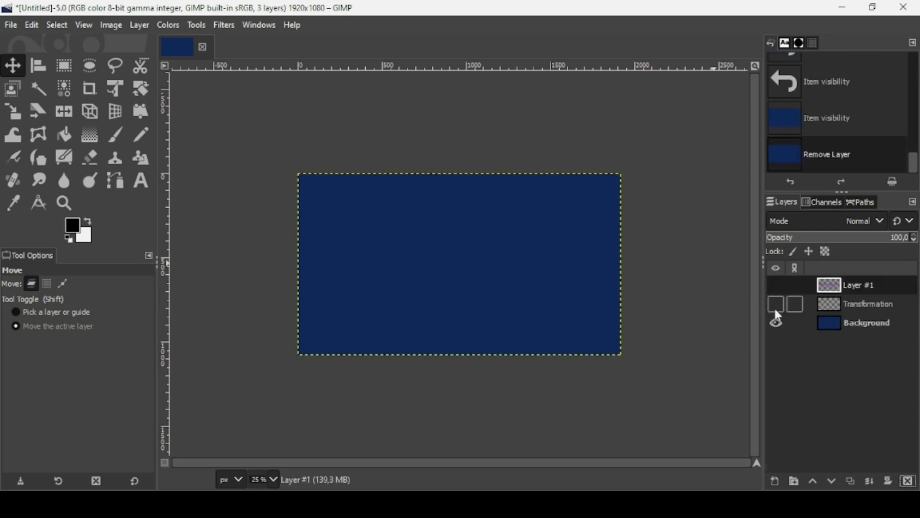
click(777, 286)
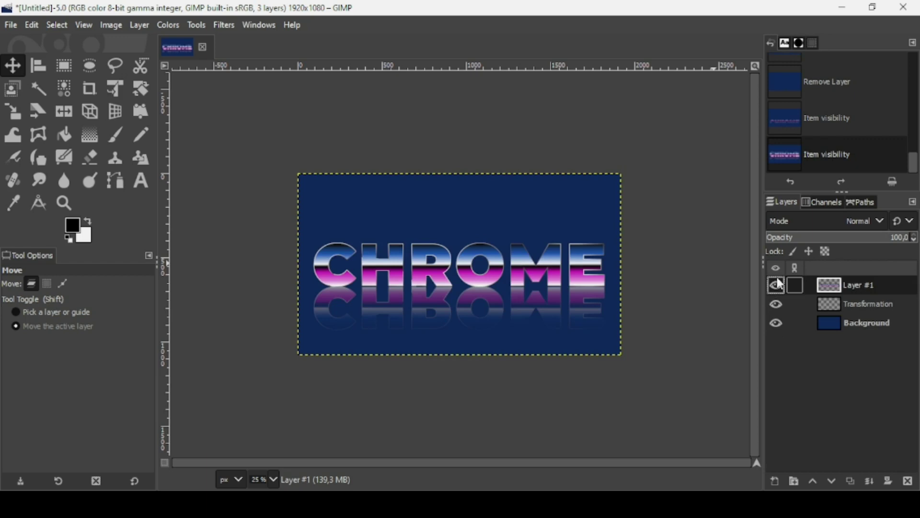
With the Background layer active, sample its dark blue as the background colour and set the foreground colour to black (000000)
click(827, 324)
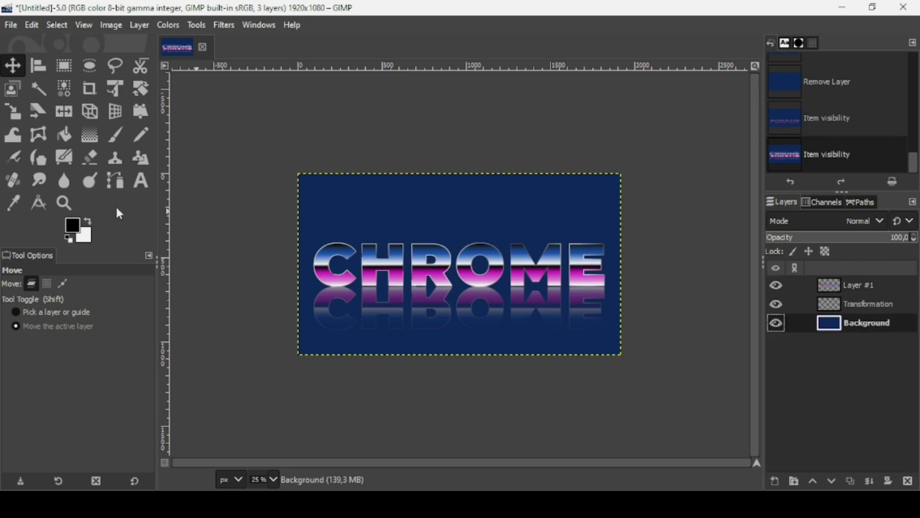
click(14, 203)
click(444, 198)
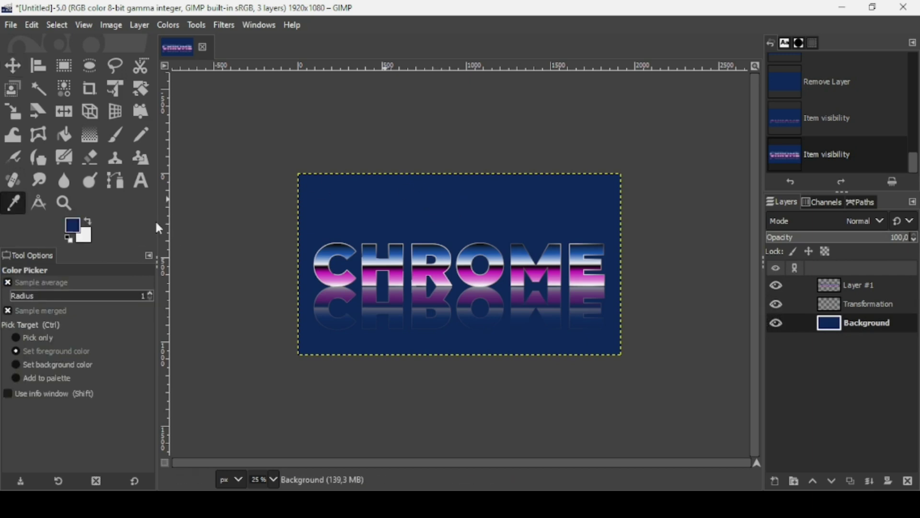
click(90, 222)
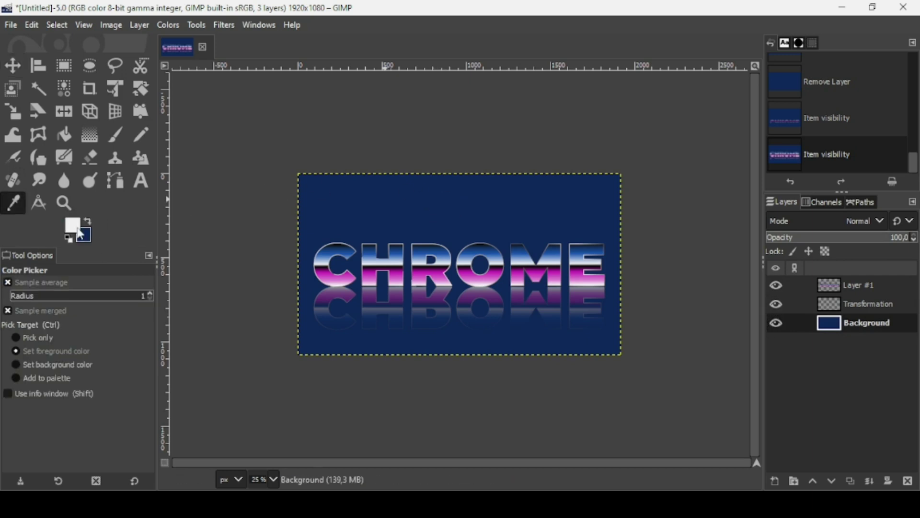
click(77, 227)
drag(58, 251, 2, 367)
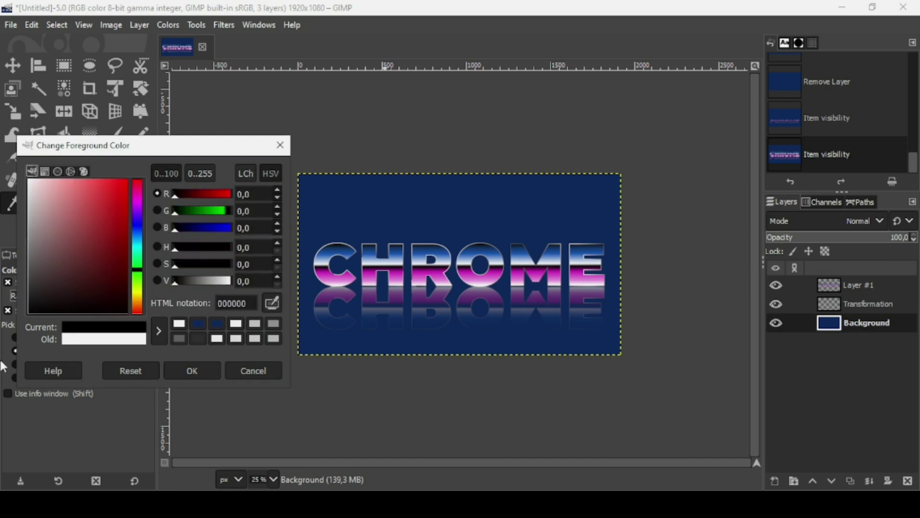
Fill the Background layer with a linear FG to BG gradient, from about (892, 1416) below the canvas to (872, -20) above it
click(94, 136)
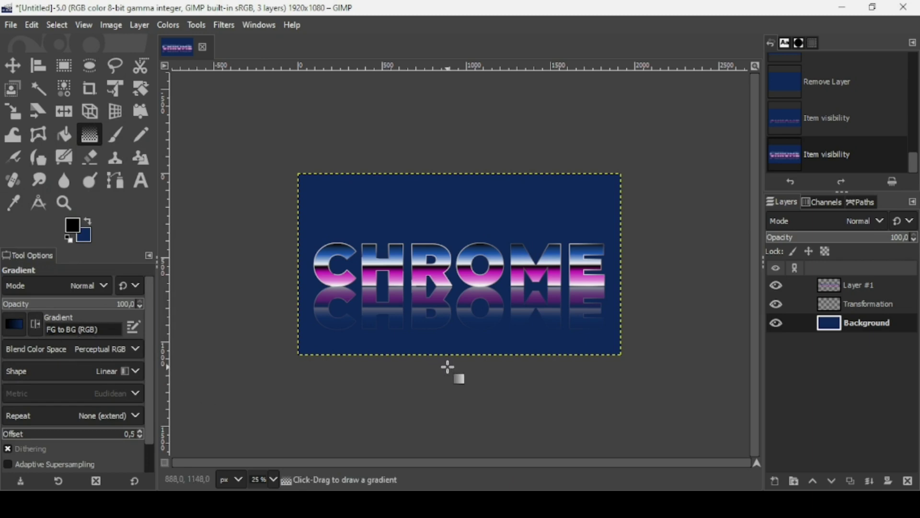
drag(448, 367, 445, 170)
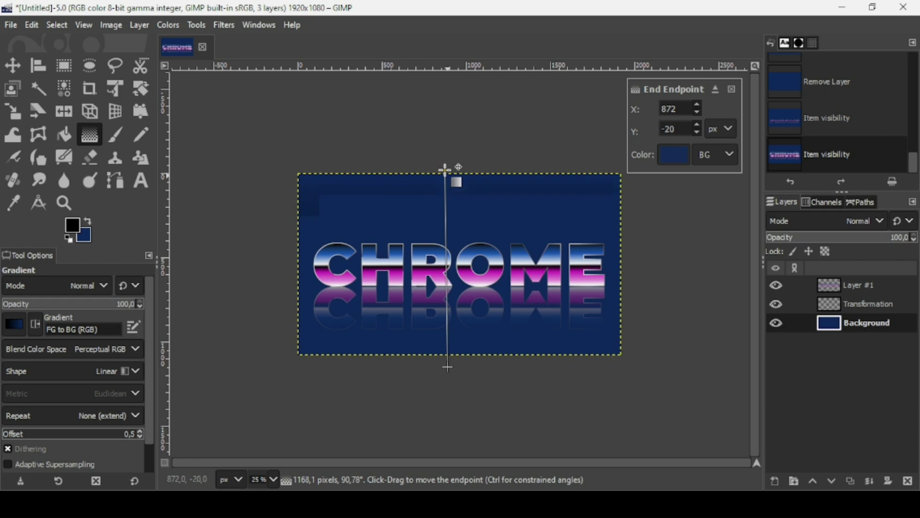
drag(447, 368, 449, 412)
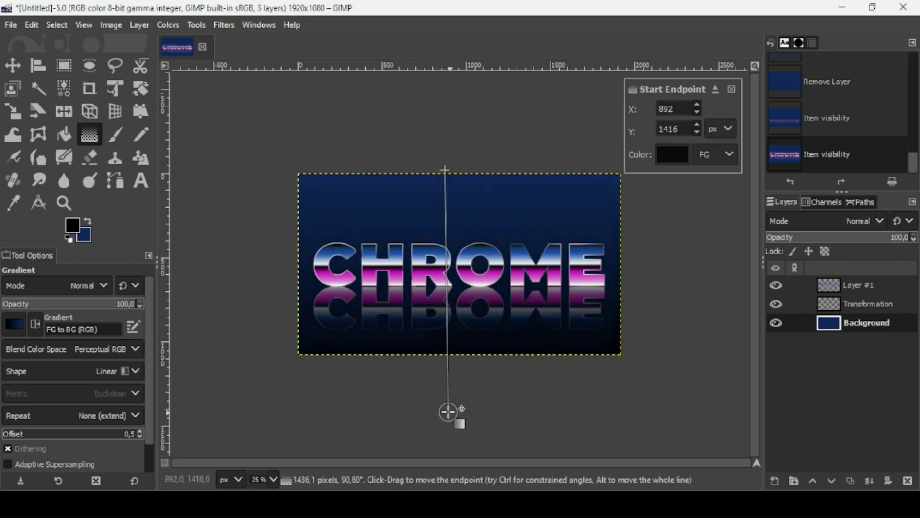
key(Return)
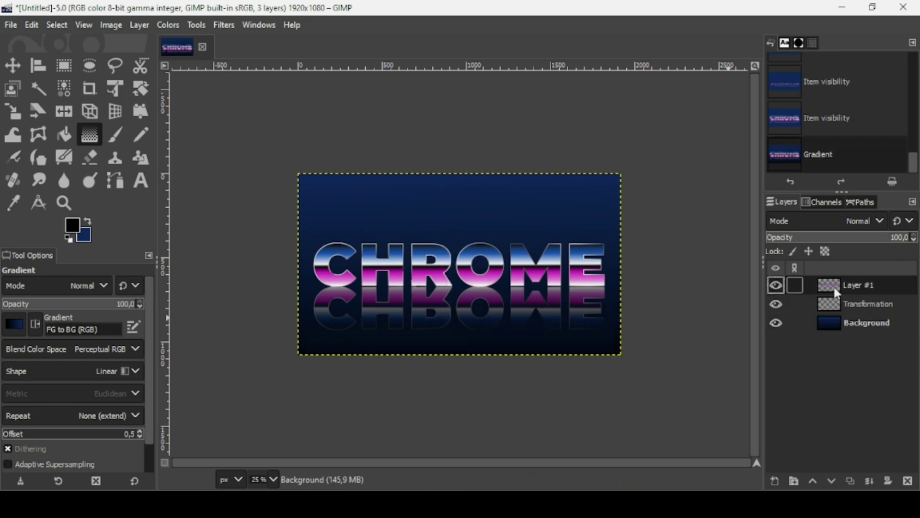
Create a new layer from the visible image above Layer #1
click(837, 294)
right_click(837, 293)
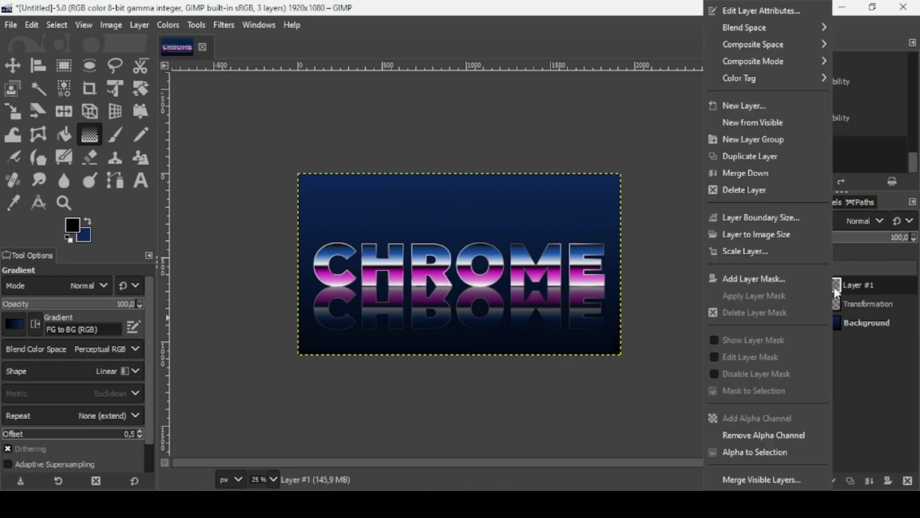
click(755, 122)
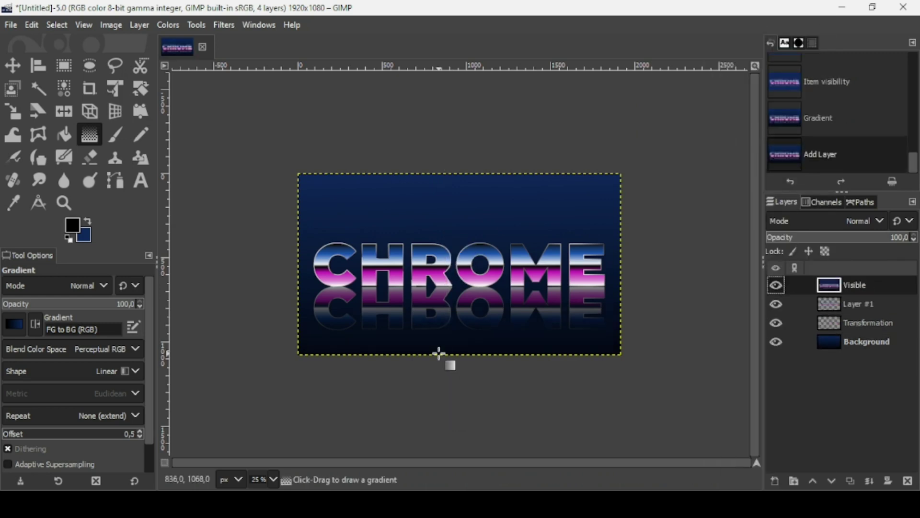